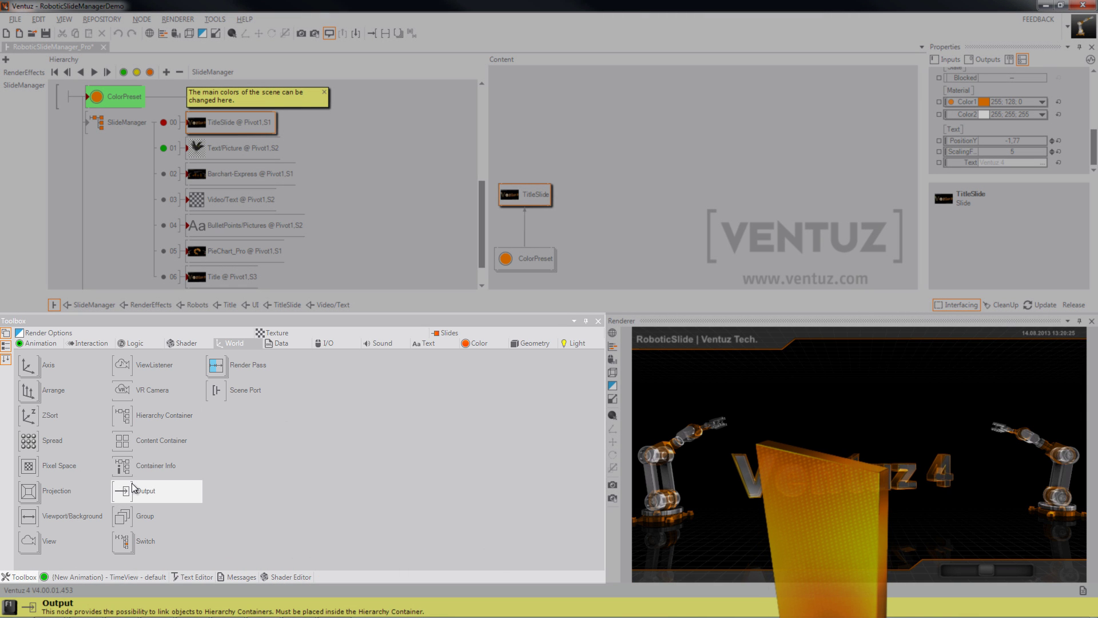
# - Browse the Toolbox's Shader and Logic node categories, ending on the Render Options nodes
pyautogui.click(179, 344)
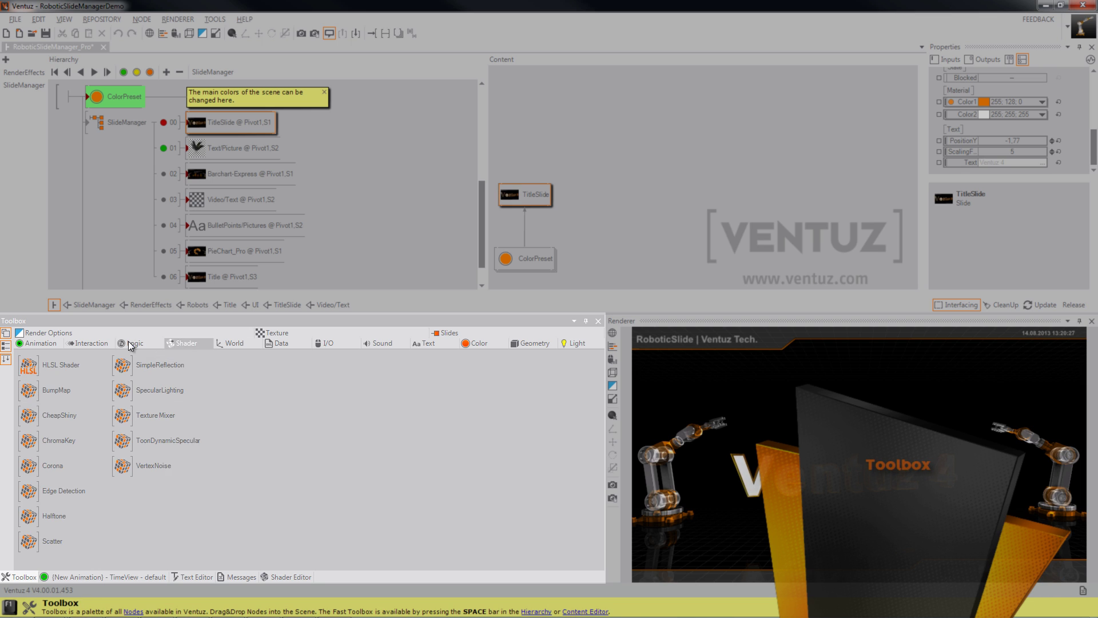
pyautogui.click(128, 341)
pyautogui.click(60, 336)
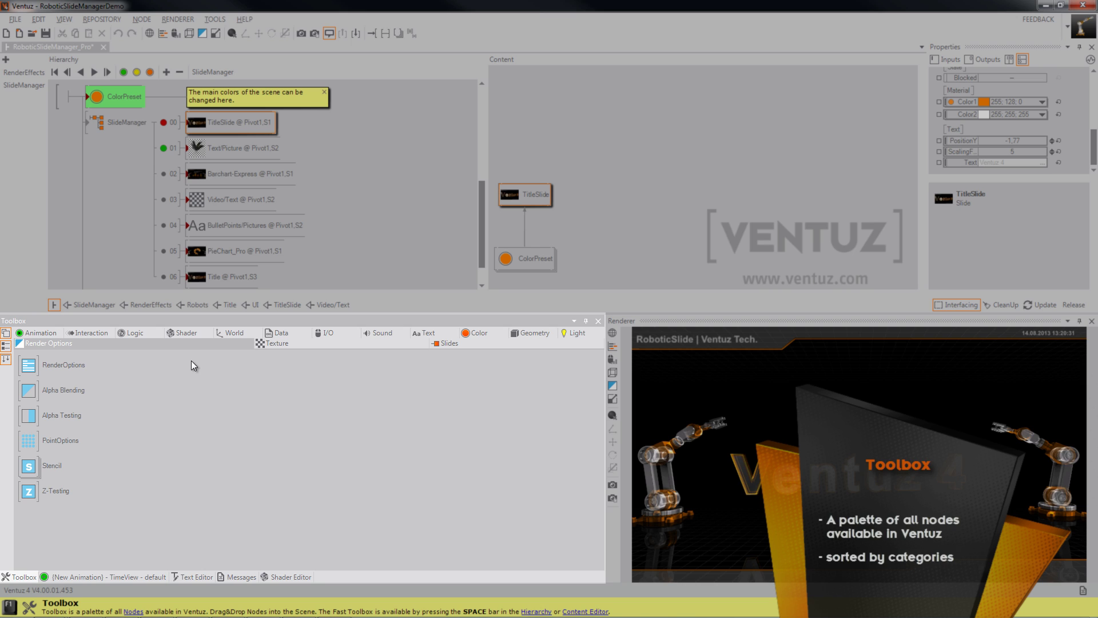
# - Show the {New Animation} timeline, then the Text Editor holding the 'Ventuz 4' string
pyautogui.click(67, 577)
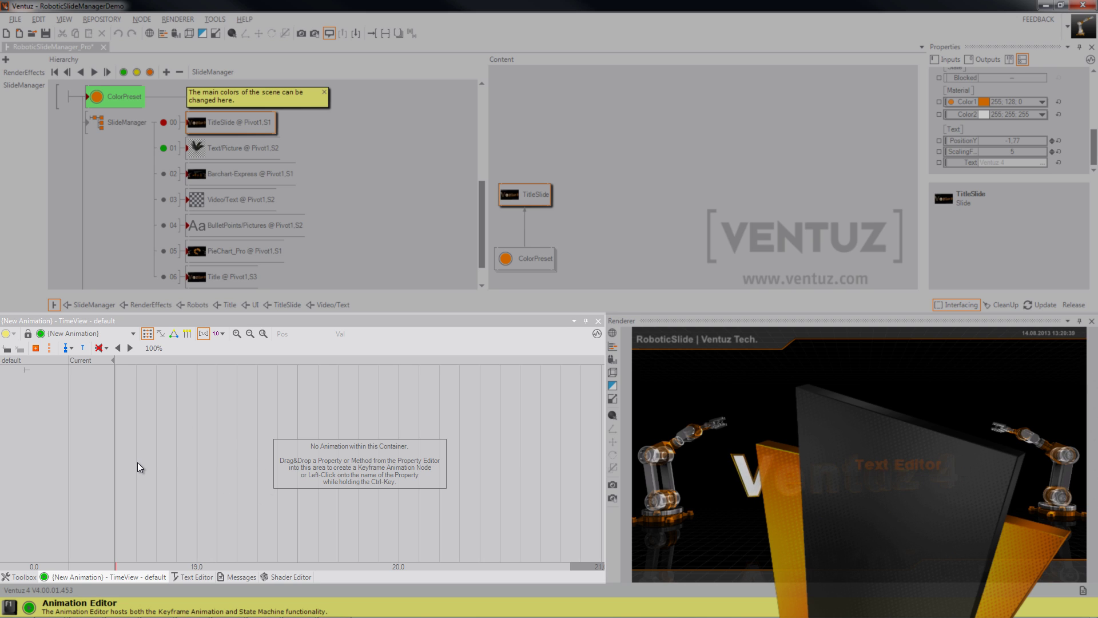
pyautogui.click(188, 576)
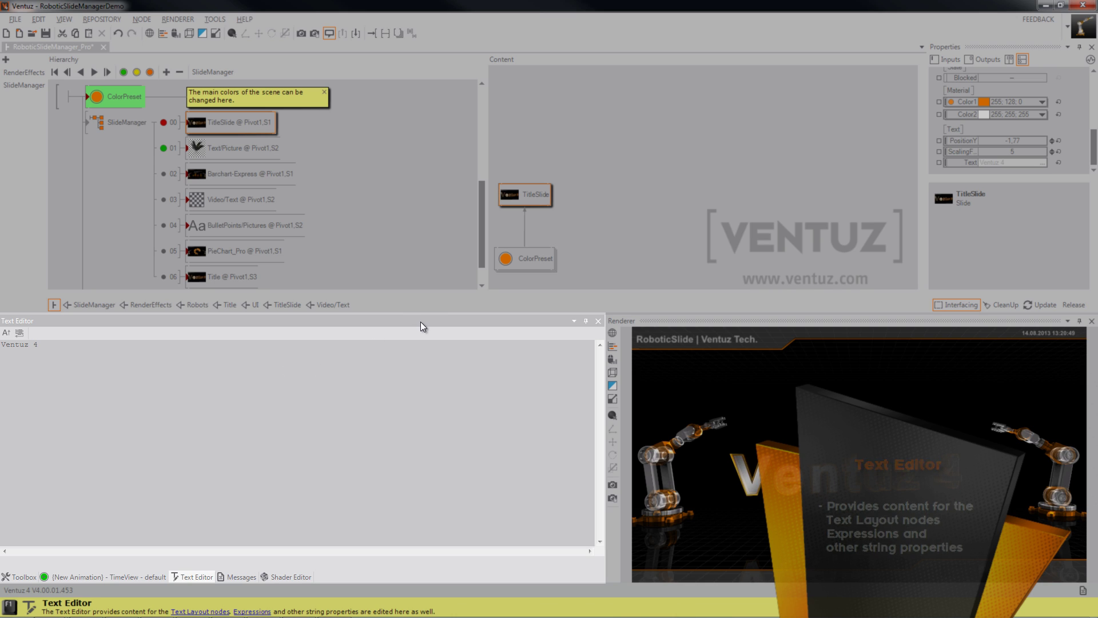
# - Open the Messages log, check its Message Level options, and jump from a slide warning to SlideManager
pyautogui.click(238, 577)
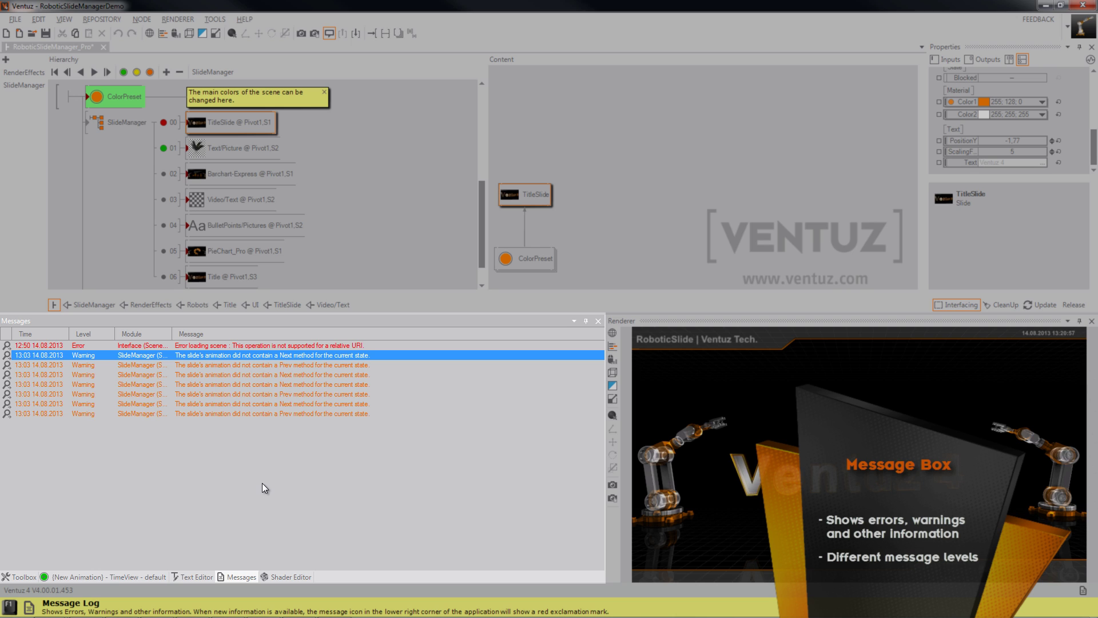
pyautogui.rightClick(243, 436)
pyautogui.moveTo(307, 441)
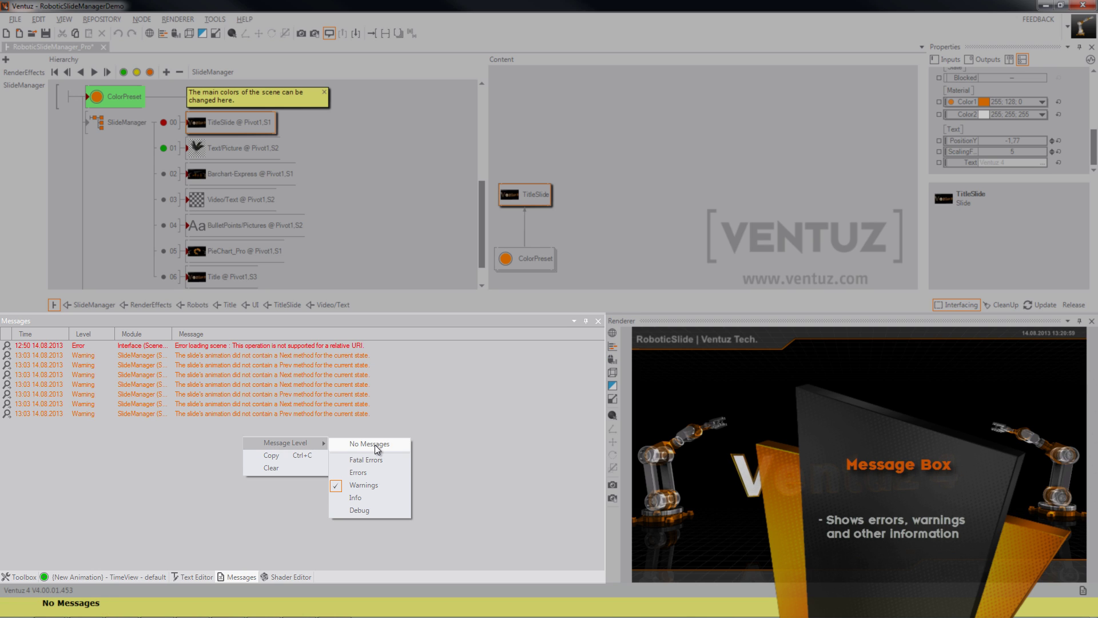
pyautogui.click(263, 499)
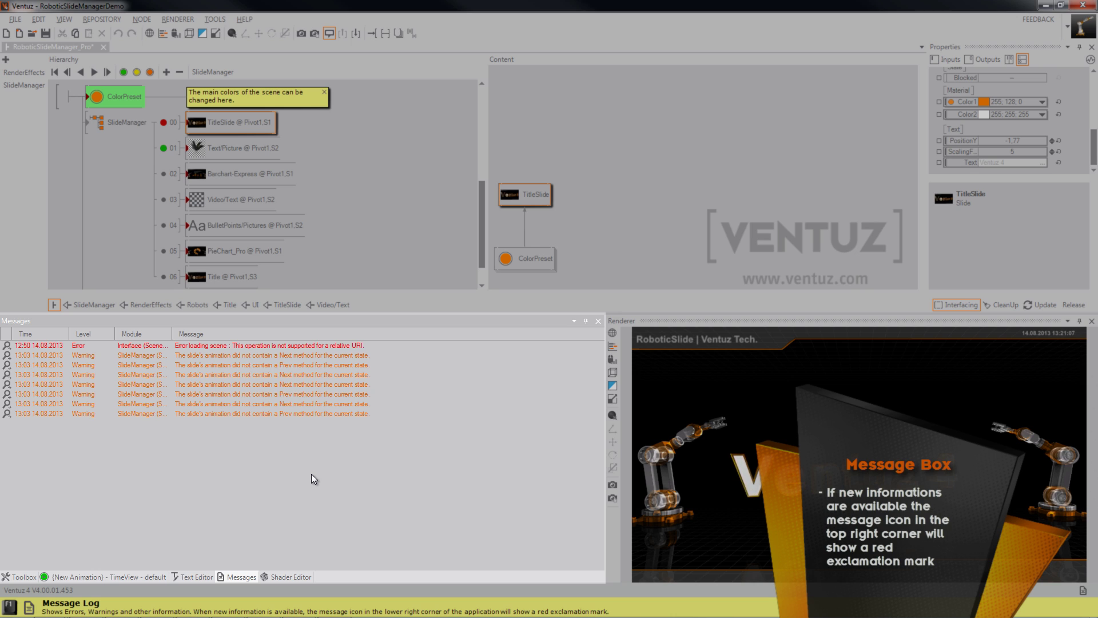
pyautogui.doubleClick(246, 356)
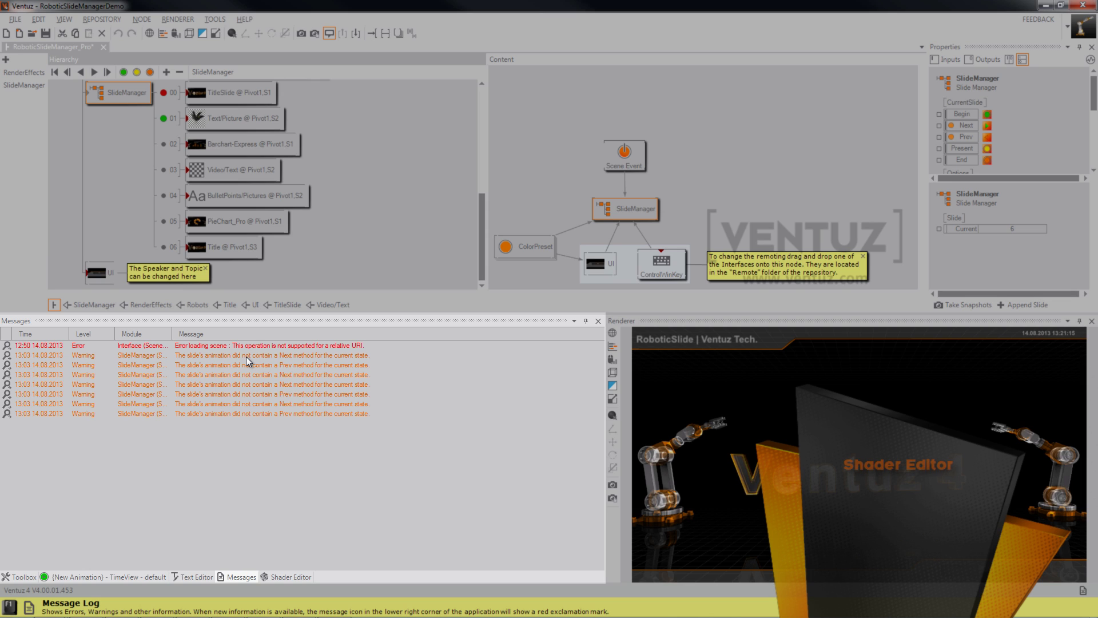
# - Switch the bottom panel from the message log to the empty Shader Editor
pyautogui.click(283, 576)
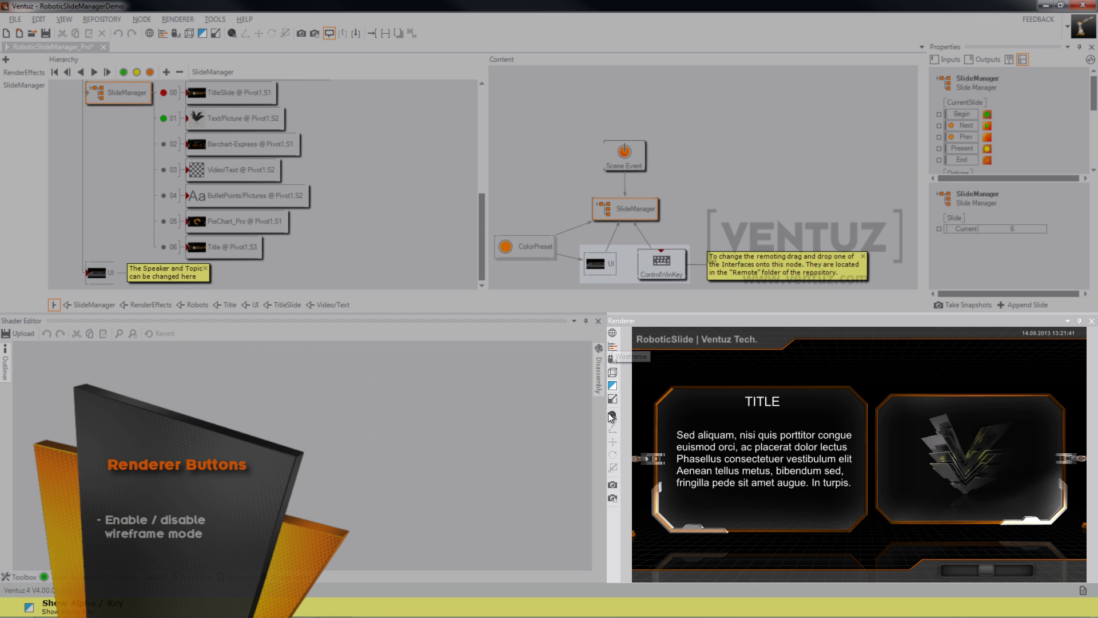
# - Toggle the Renderer's wireframe, statistics and bounding-box displays on and back off
pyautogui.click(613, 334)
pyautogui.click(613, 334)
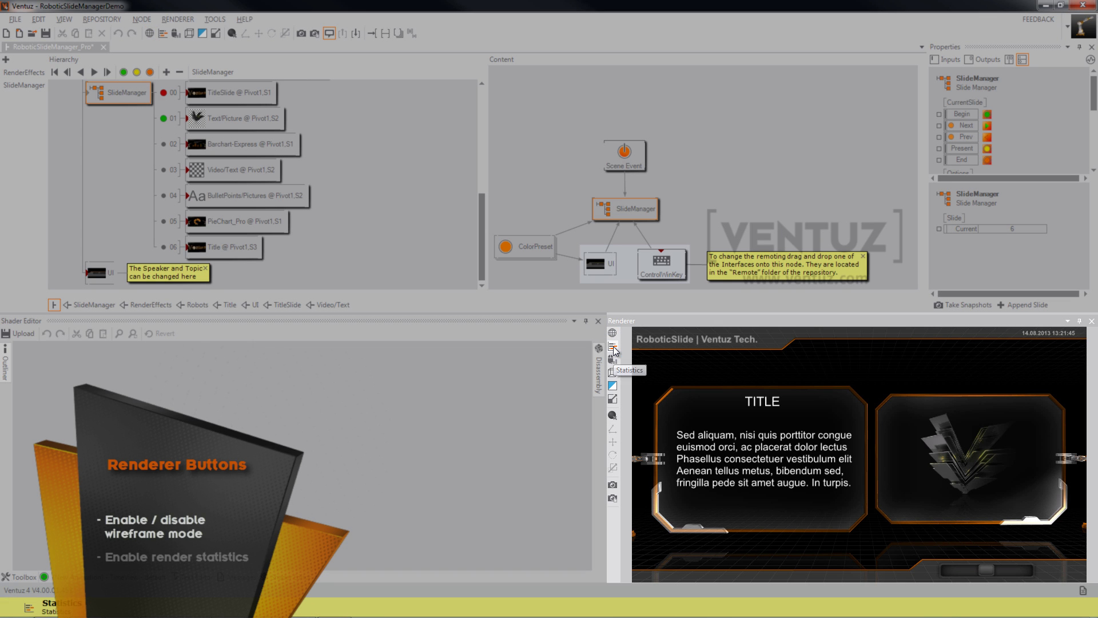
pyautogui.click(613, 347)
pyautogui.click(613, 348)
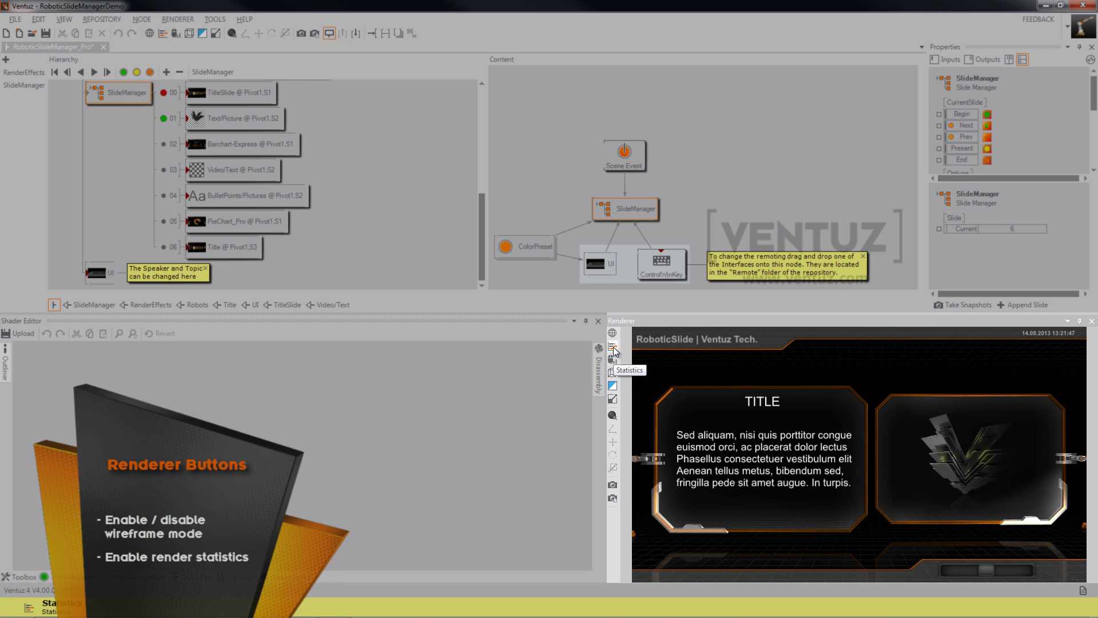
pyautogui.click(612, 386)
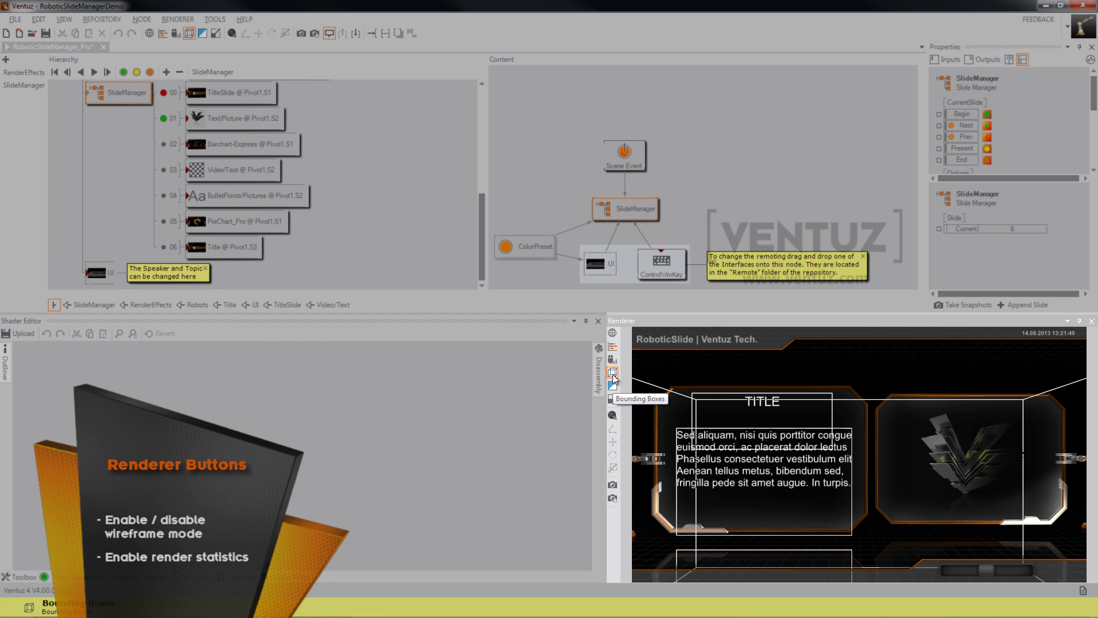
pyautogui.click(612, 386)
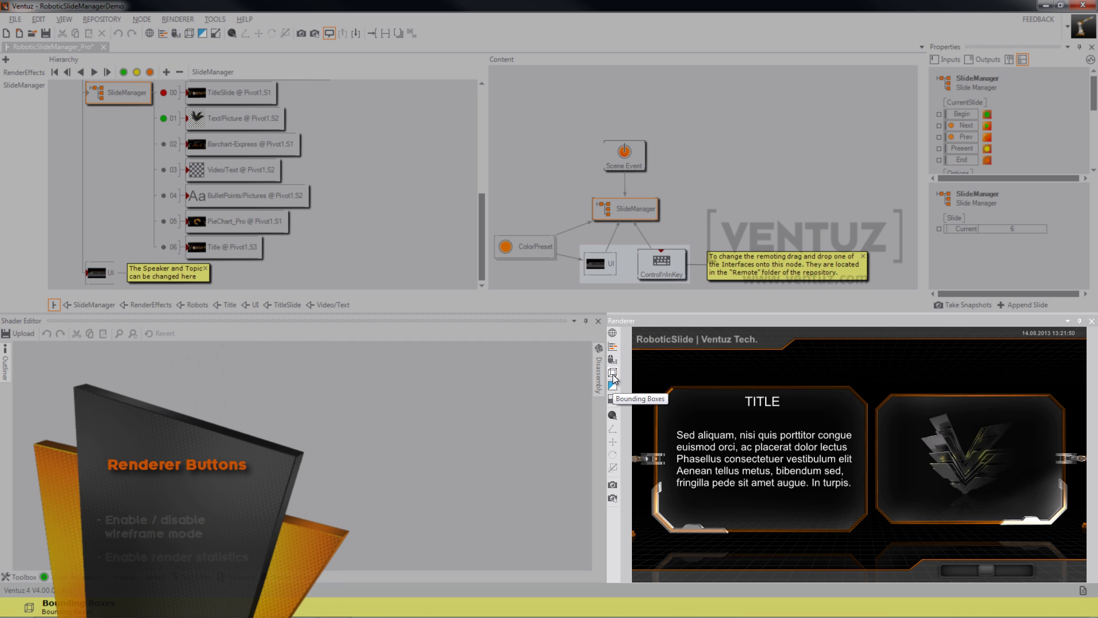
# - Enable in-renderer edit mode with the Rotate gizmo and rotate the slide slightly
pyautogui.click(613, 416)
pyautogui.click(613, 455)
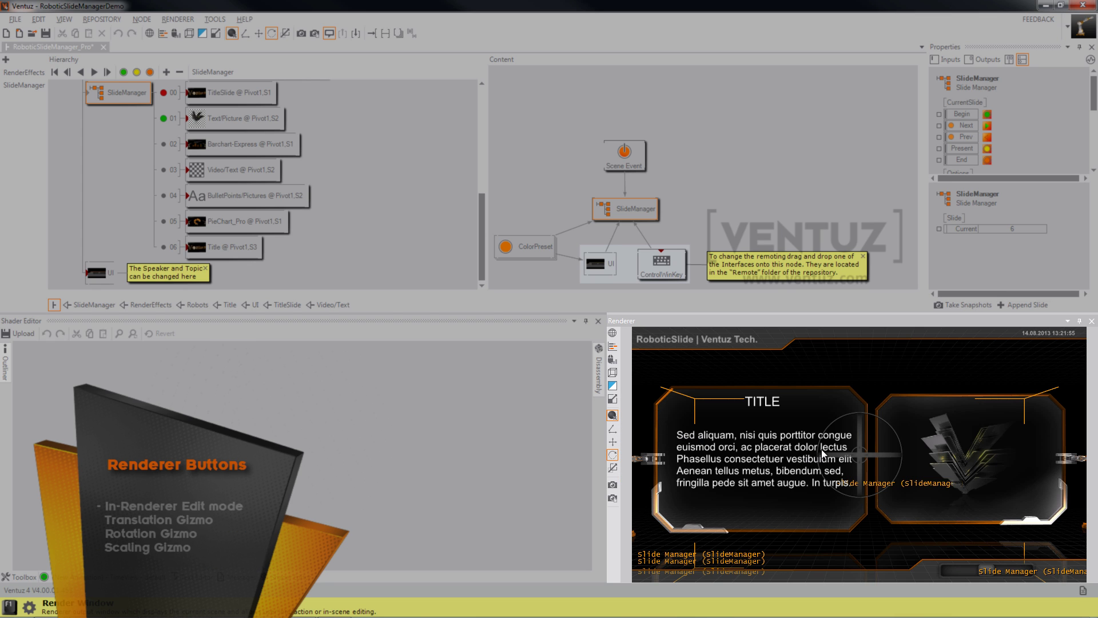
pyautogui.moveTo(852, 454)
pyautogui.mouseDown()
pyautogui.moveTo(877, 455)
pyautogui.moveTo(835, 452)
pyautogui.moveTo(853, 450)
pyautogui.mouseUp()
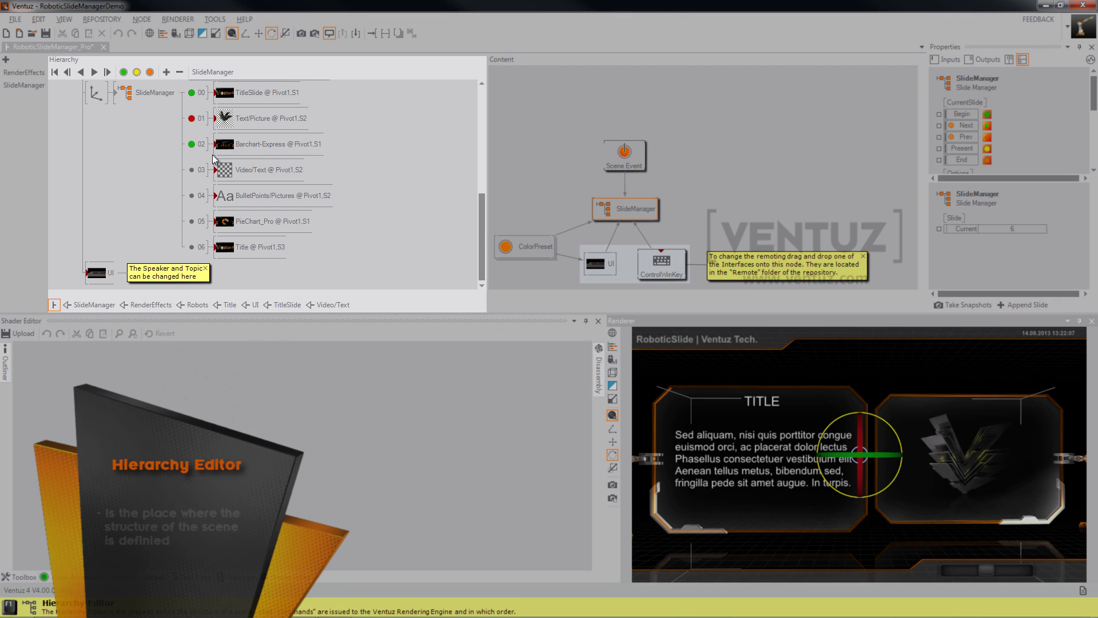
# - Clear the hierarchy selection, scroll up, and select the Axis and TitleSlide nodes
pyautogui.click(160, 149)
pyautogui.moveTo(483, 219); pyautogui.dragTo(482, 191)
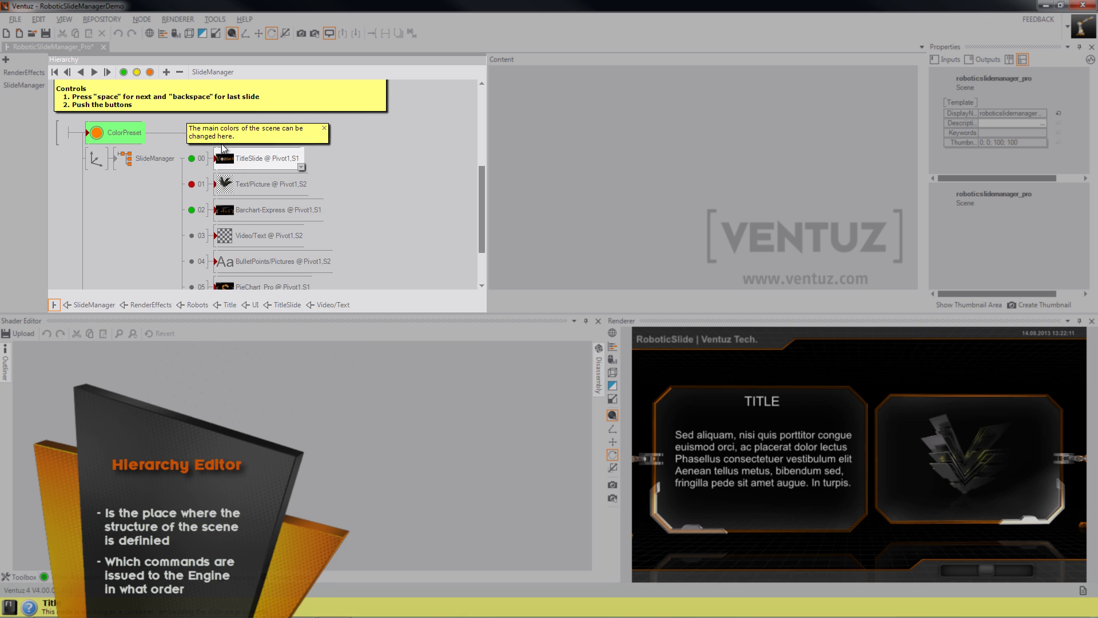
pyautogui.click(99, 155)
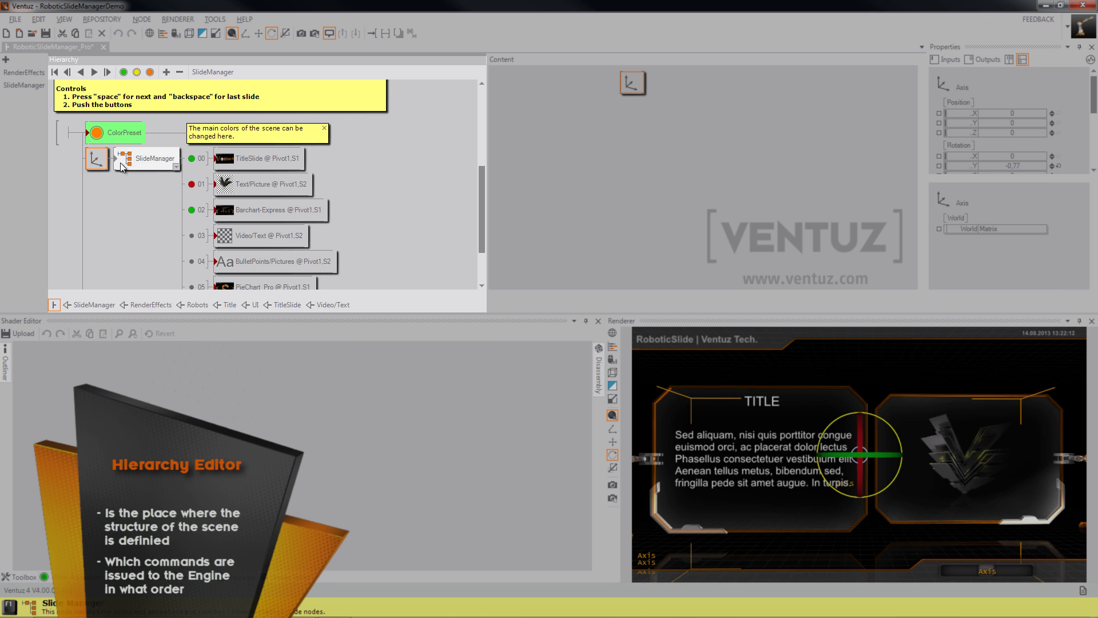
pyautogui.click(249, 159)
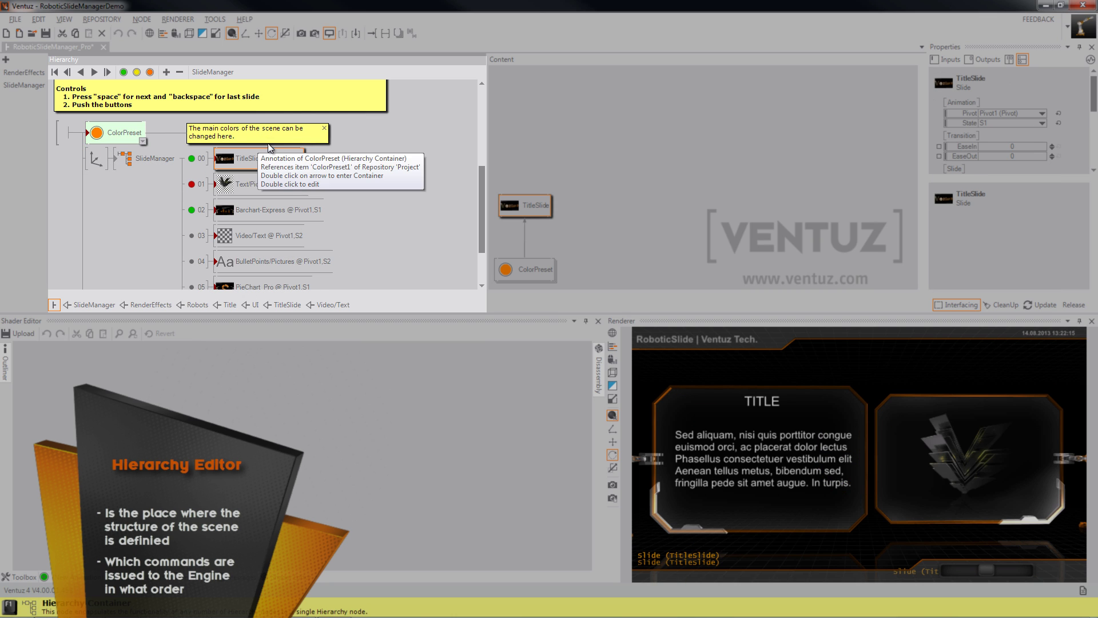
pyautogui.moveTo(278, 161)
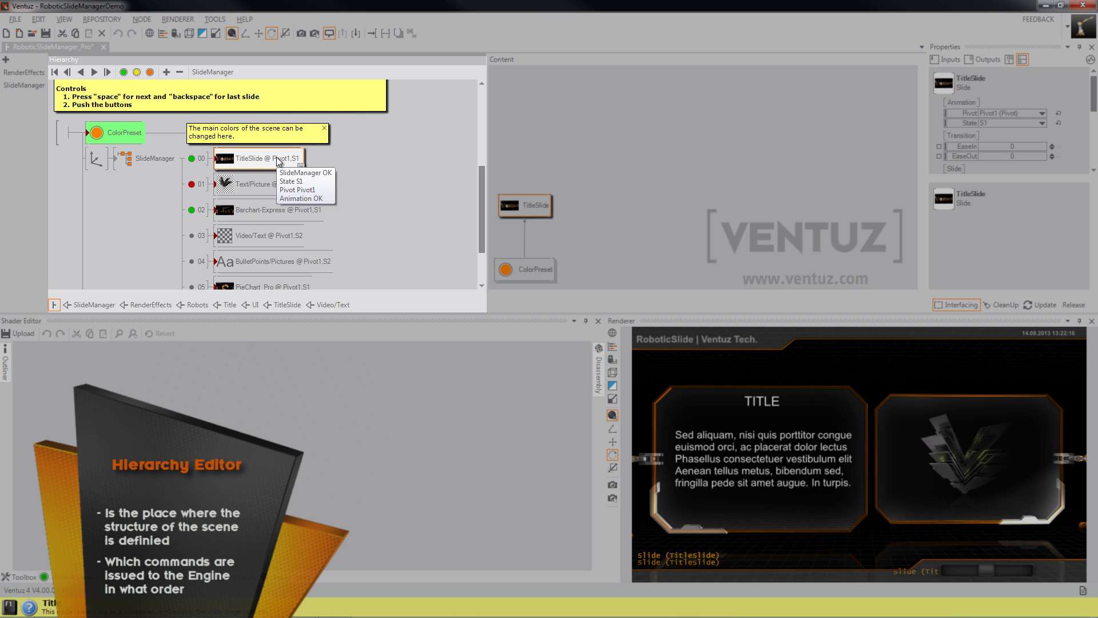
# - Step through ColorPreset, Axis, SlideManager and Text/Picture, ending on the Video/Text slide node
pyautogui.click(68, 135)
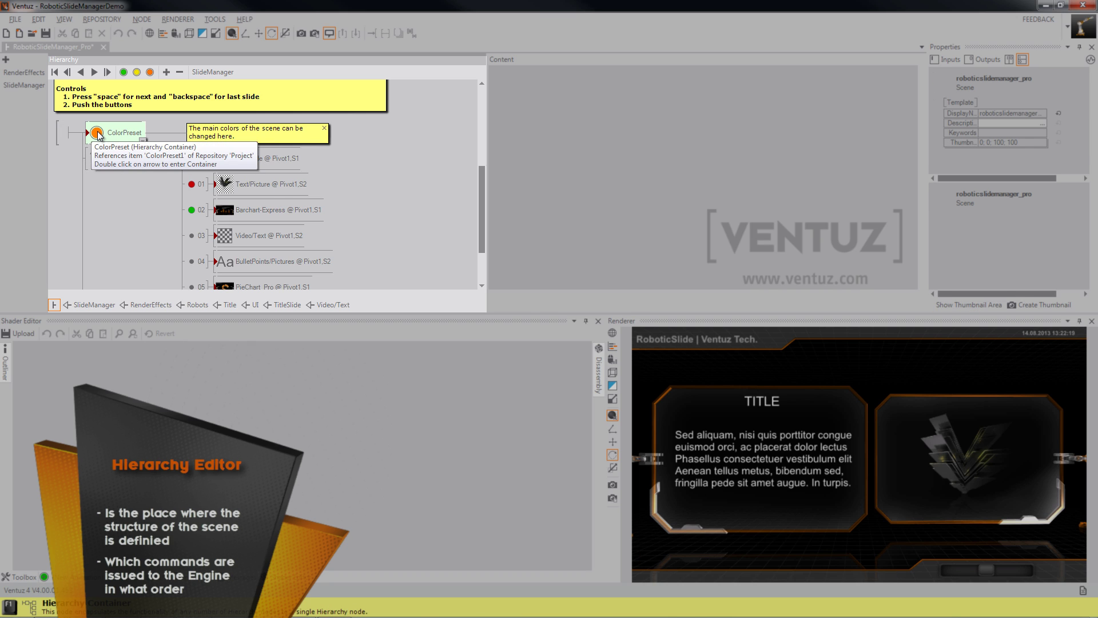
pyautogui.click(98, 135)
pyautogui.click(96, 158)
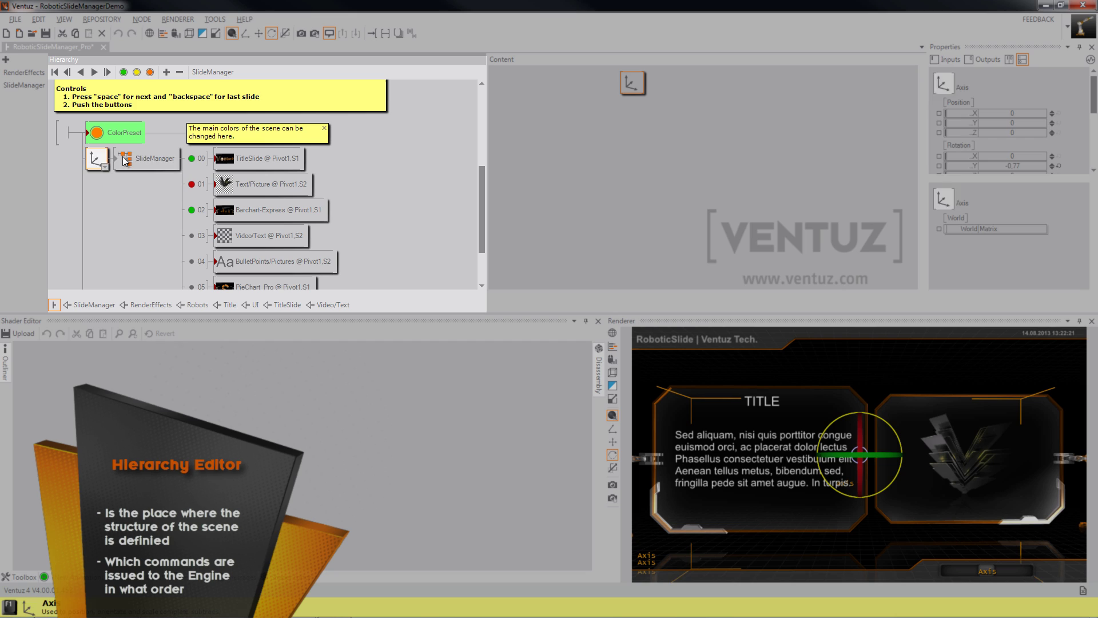
pyautogui.click(124, 161)
pyautogui.click(258, 185)
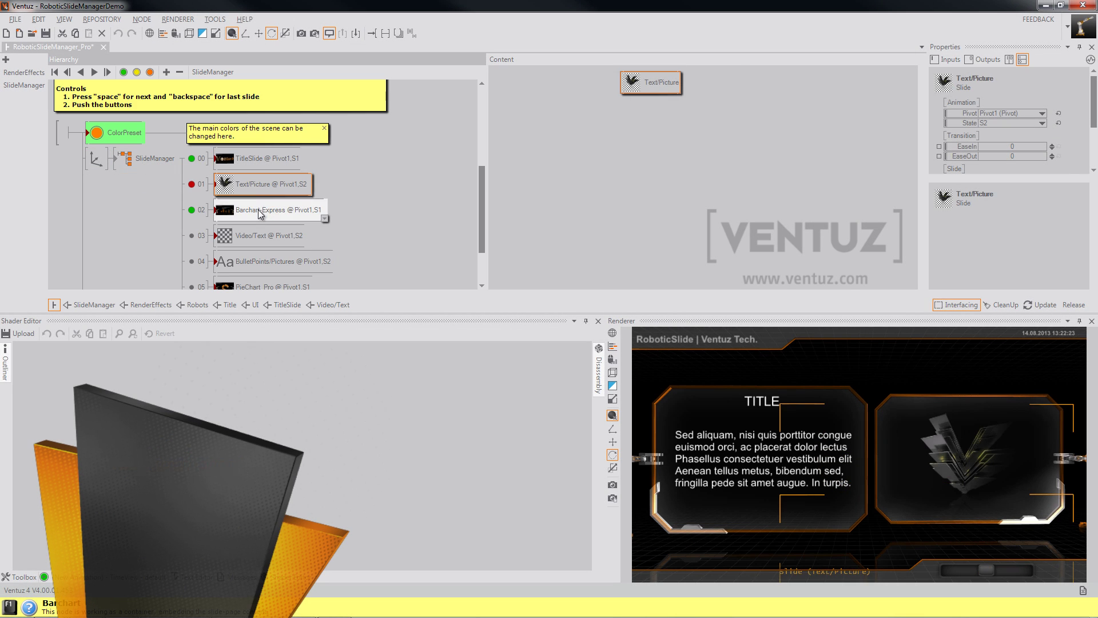
pyautogui.click(263, 235)
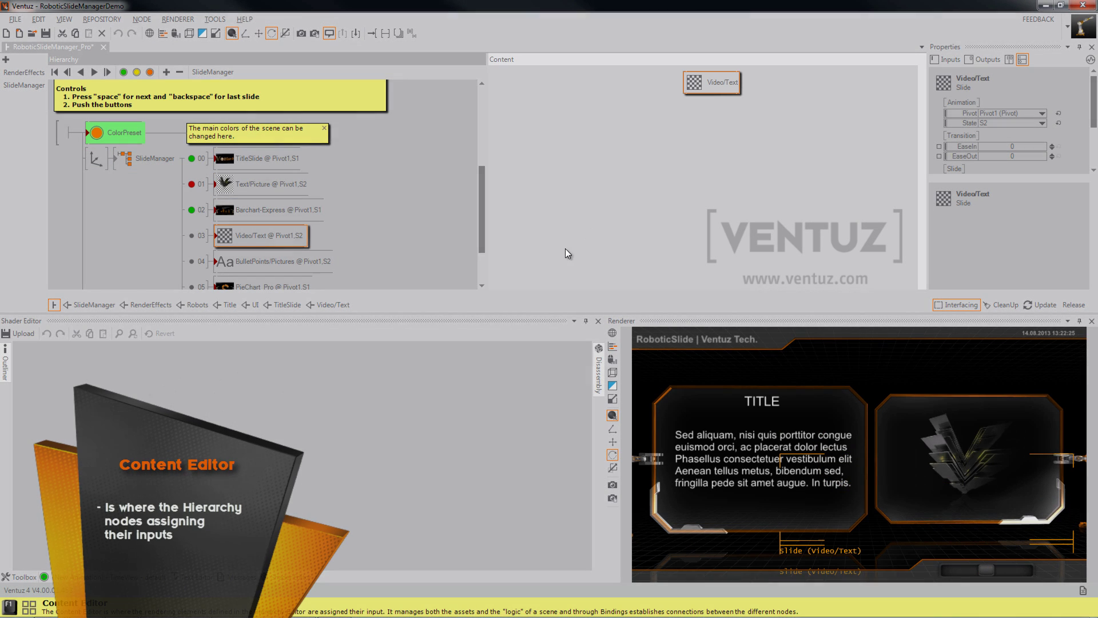
# - Select the Barchart-Express slide and inspect its content graph's ColorPreset and Scene Event nodes
pyautogui.click(653, 177)
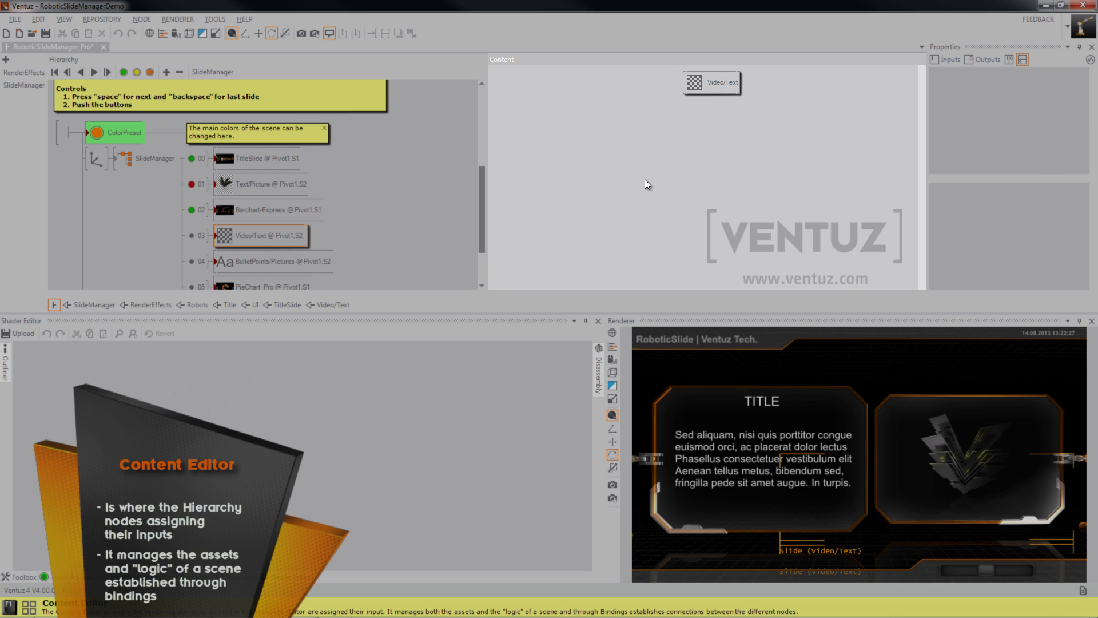
pyautogui.click(269, 210)
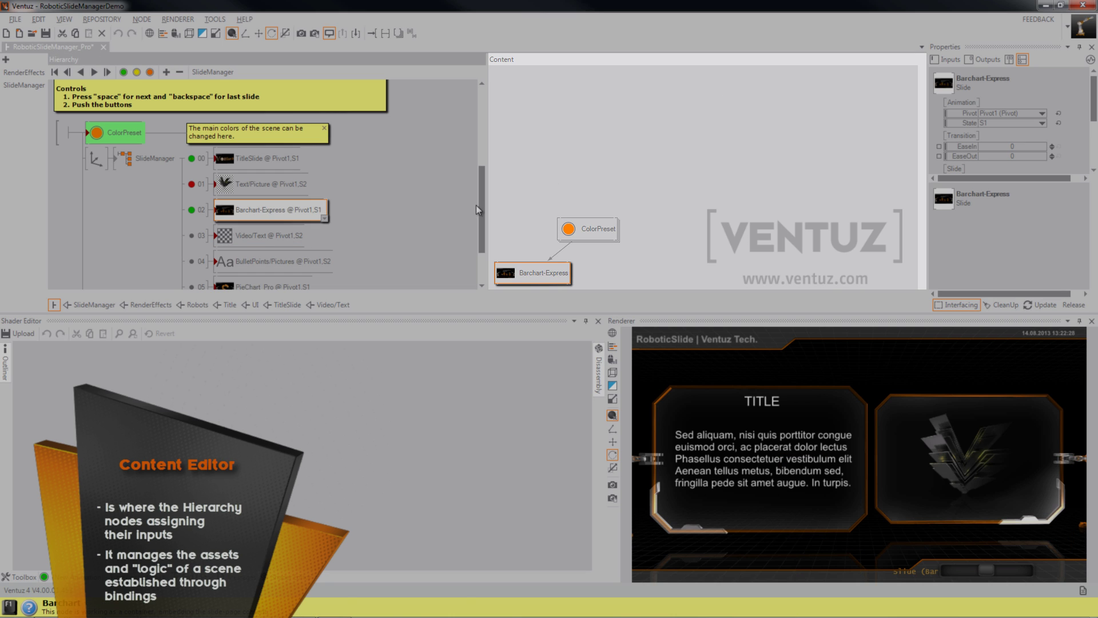
pyautogui.click(582, 228)
pyautogui.click(703, 146)
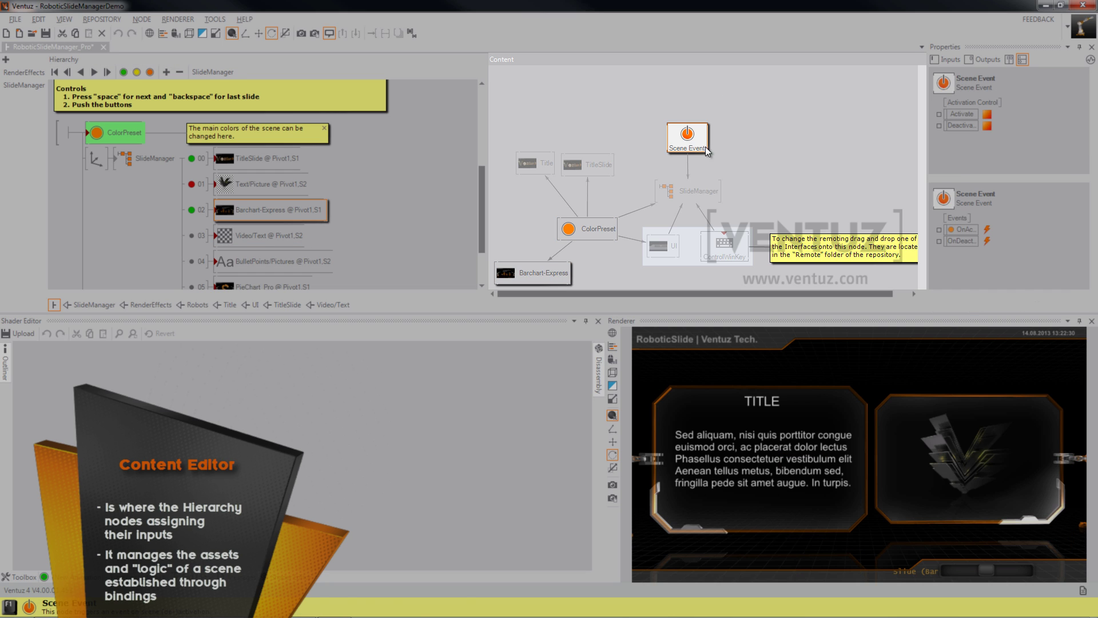
pyautogui.click(647, 126)
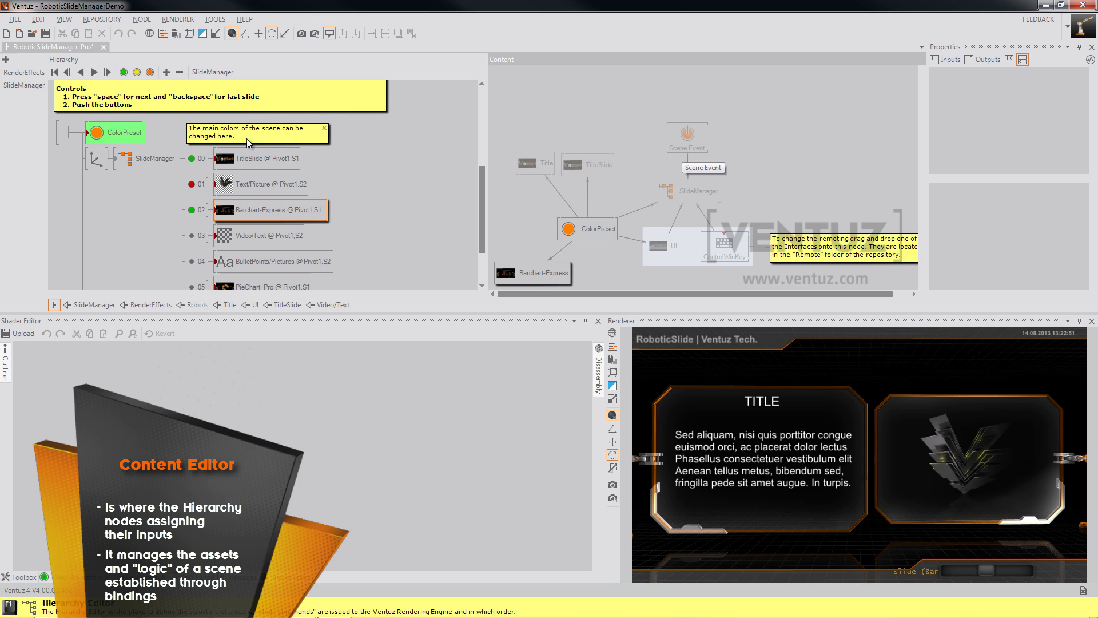
# - Inspect the Axis node and the scene properties, then reselect the Barchart-Express slide node
pyautogui.click(94, 163)
pyautogui.click(94, 191)
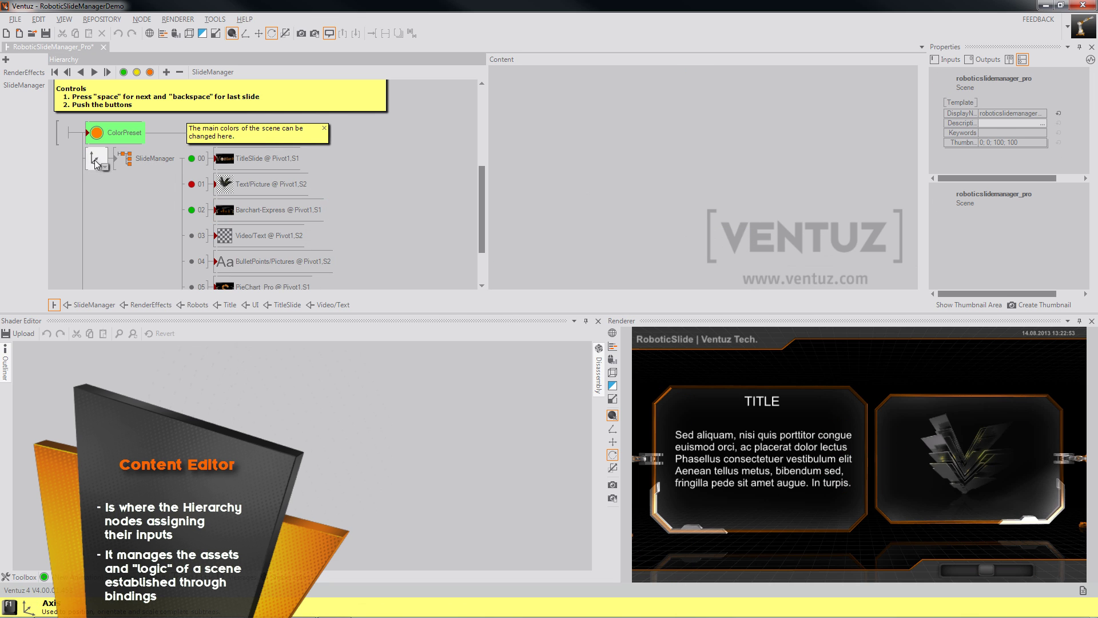
pyautogui.click(251, 210)
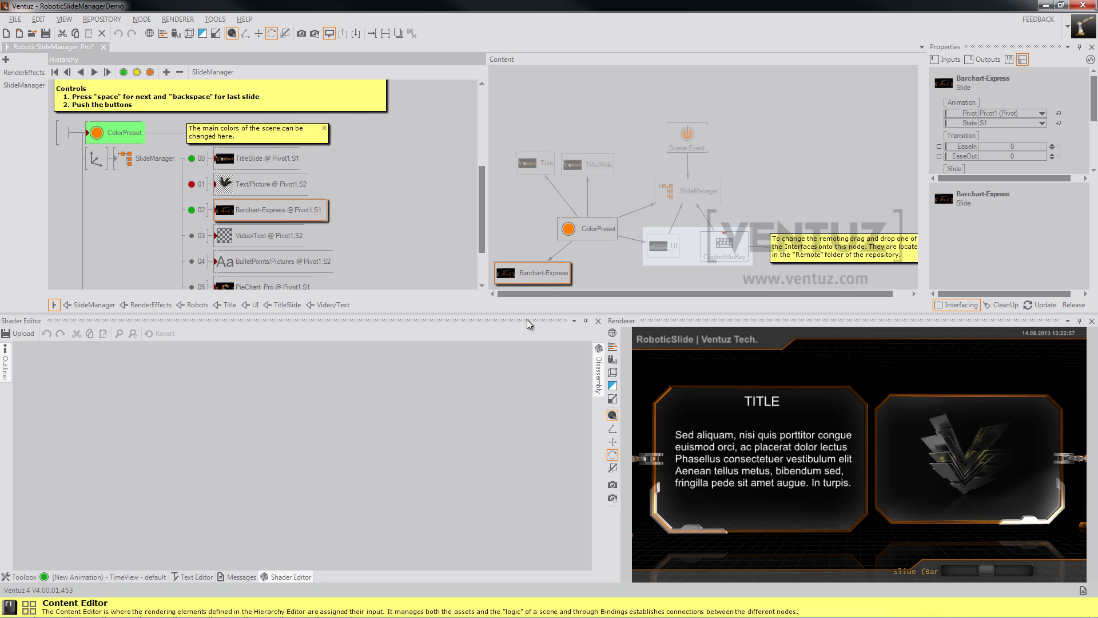
# - Bring up the Toolbox, then select Scene Event to see its Activate/Deactivate inputs and events
pyautogui.click(21, 576)
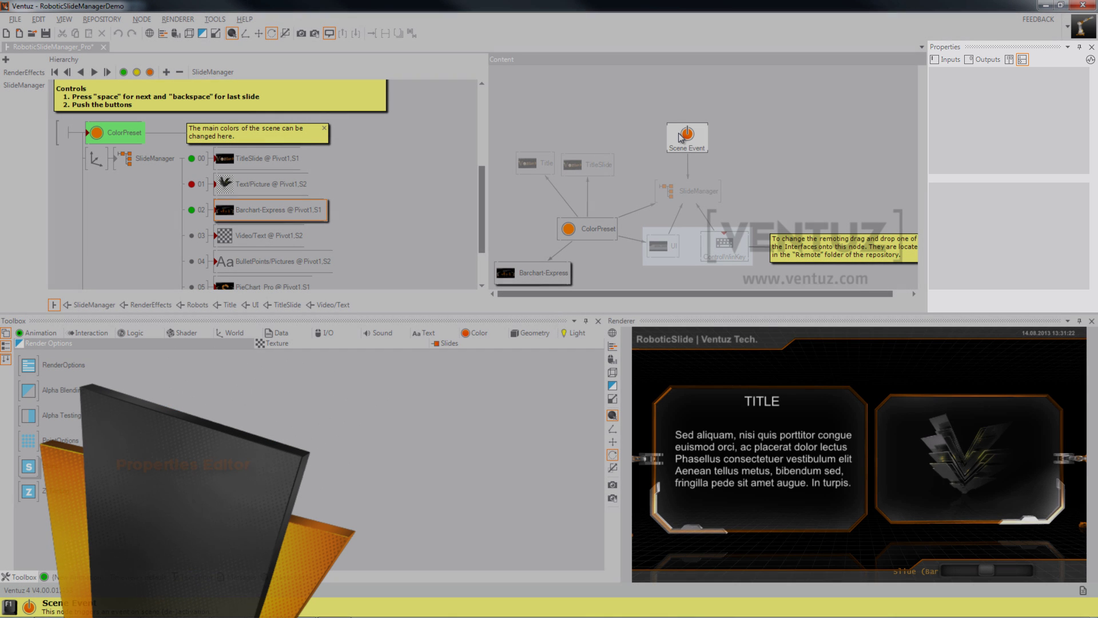
pyautogui.click(684, 134)
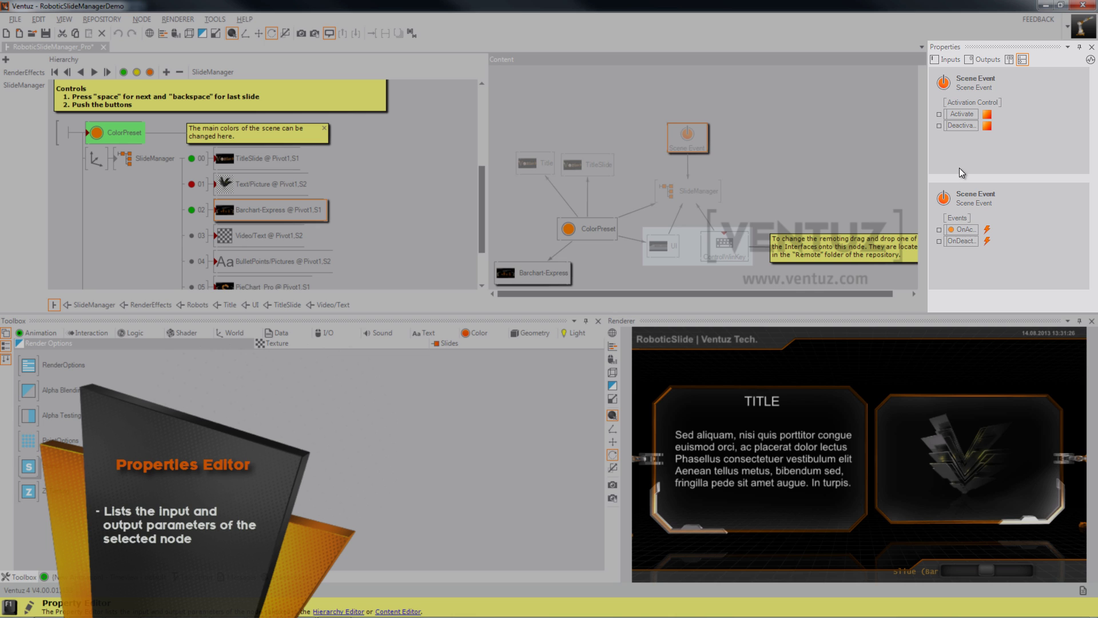
# - Search 'move' in the Content Editor, add Mover1, and scroll through its Linear -1 to 1 properties
pyautogui.doubleClick(749, 102)
pyautogui.write('mover')
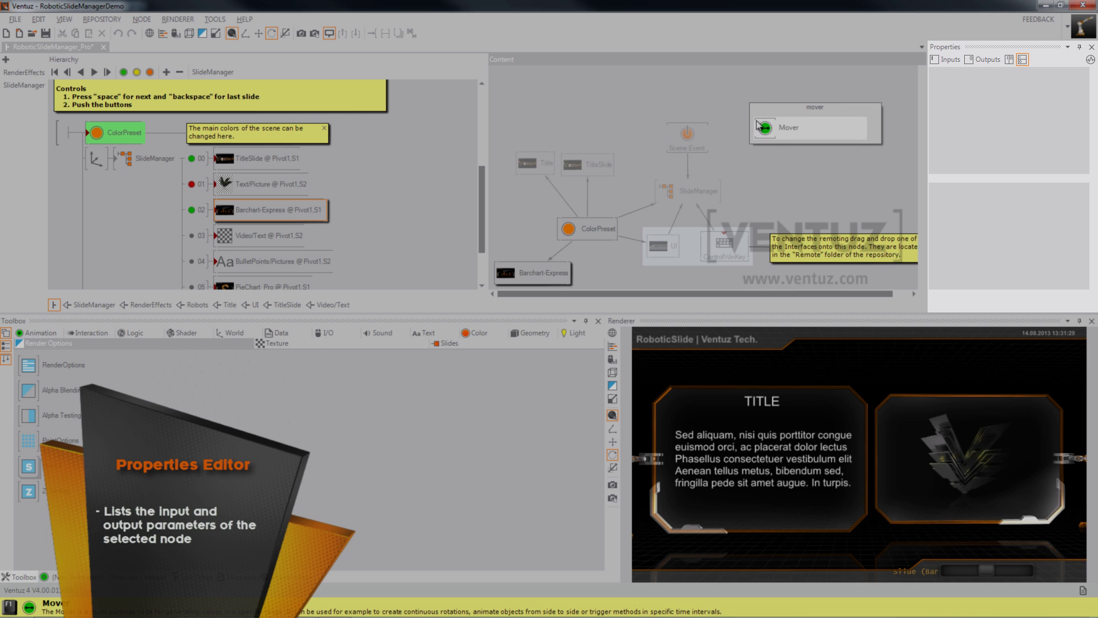
pyautogui.click(765, 127)
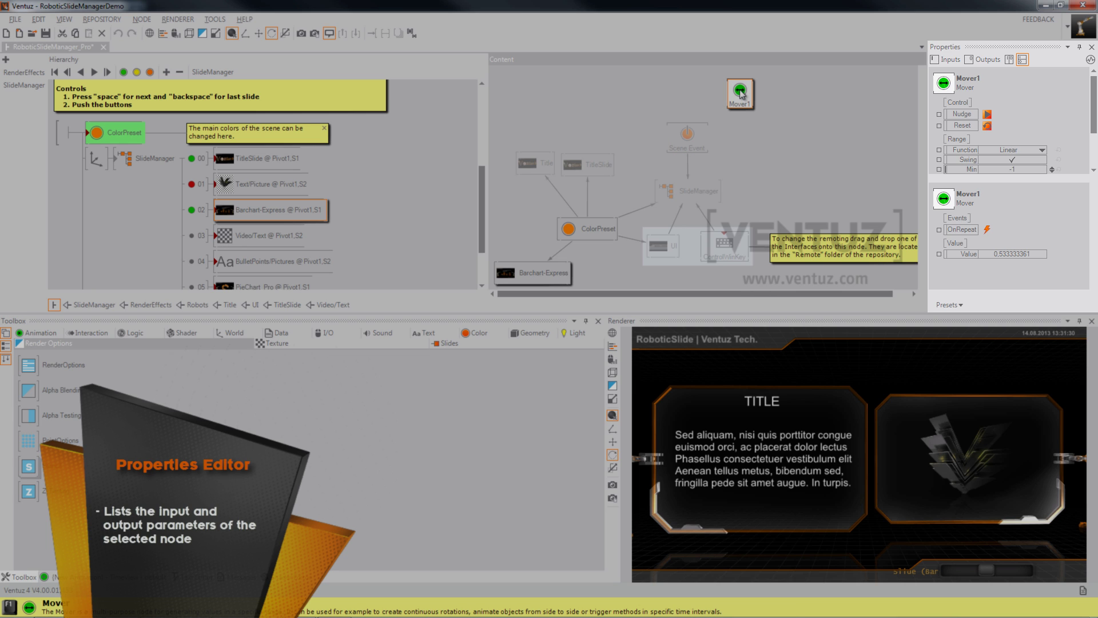
pyautogui.moveTo(1094, 109); pyautogui.dragTo(1094, 120)
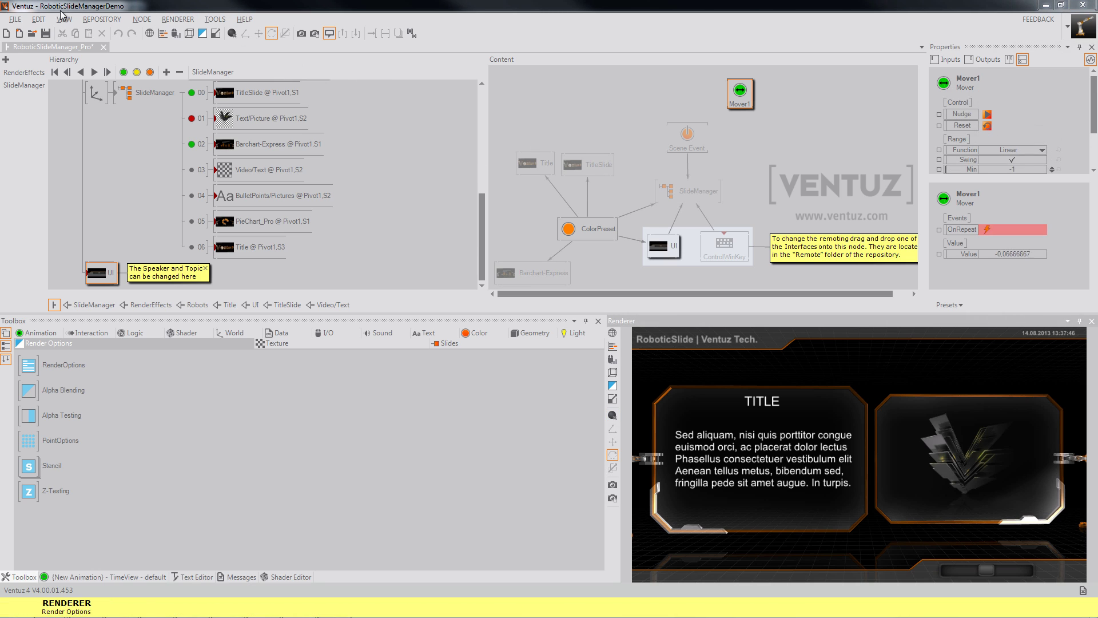
# - Look through the FILE menu, then the EDIT menu with Undo, Redo, Unbind and Find
pyautogui.click(16, 19)
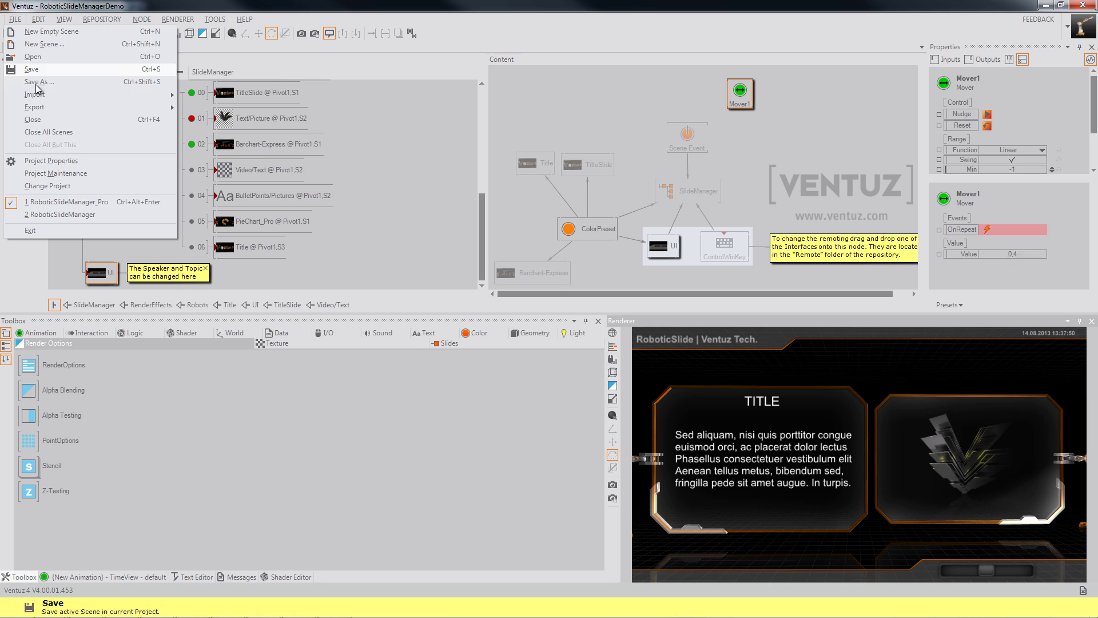
pyautogui.click(40, 22)
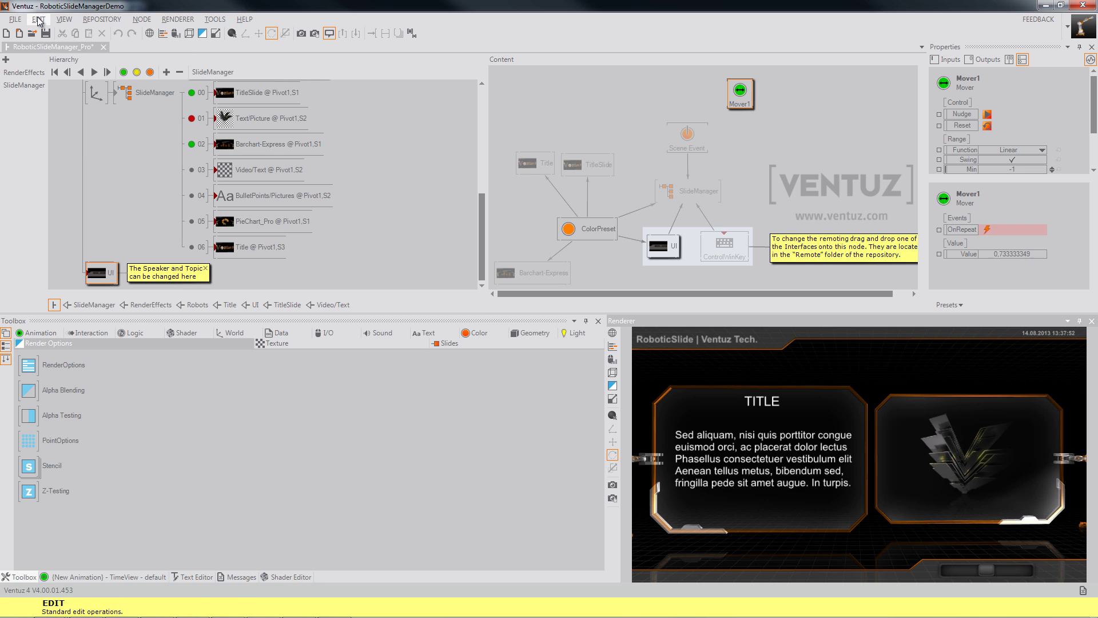
pyautogui.click(40, 23)
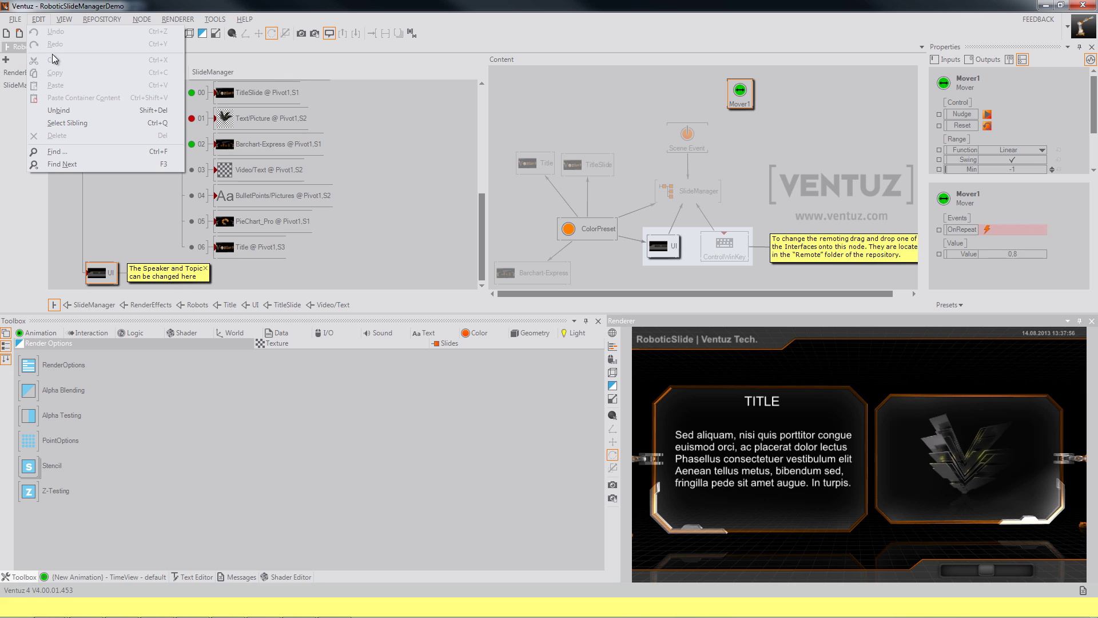
# - Hide the Renderer Window from the VIEW menu, then show it again
pyautogui.click(64, 23)
pyautogui.click(64, 23)
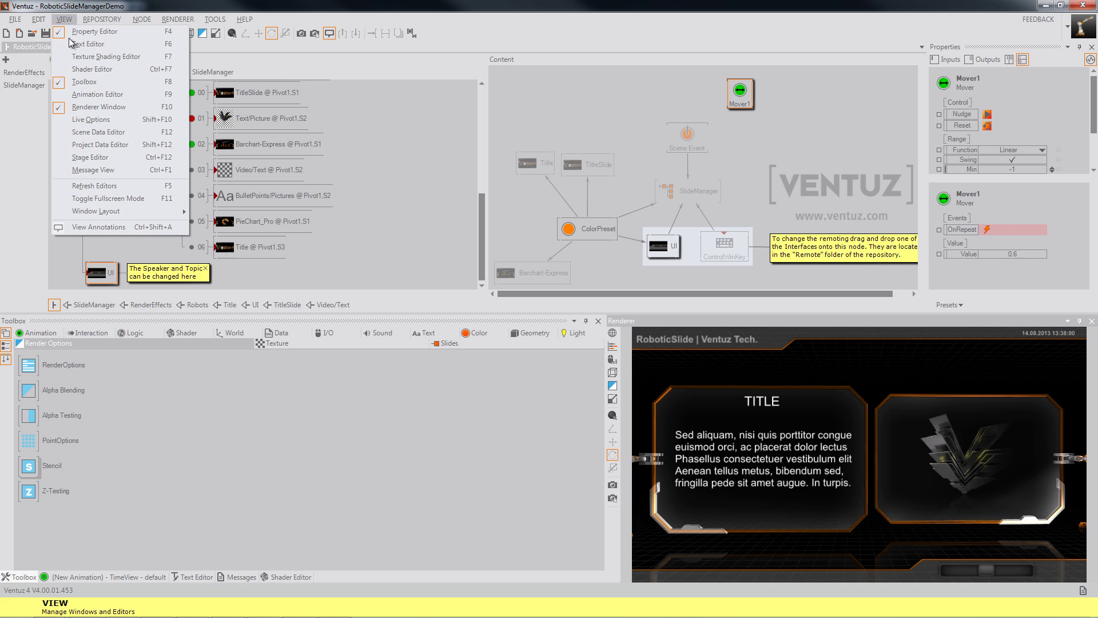
pyautogui.click(98, 106)
pyautogui.click(64, 19)
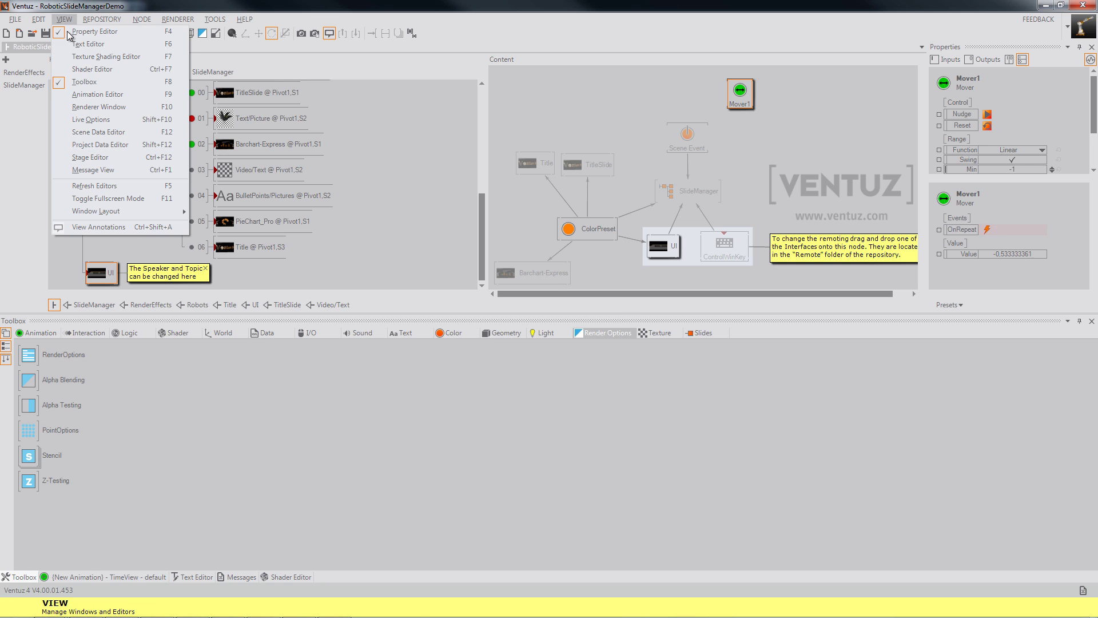
pyautogui.click(96, 107)
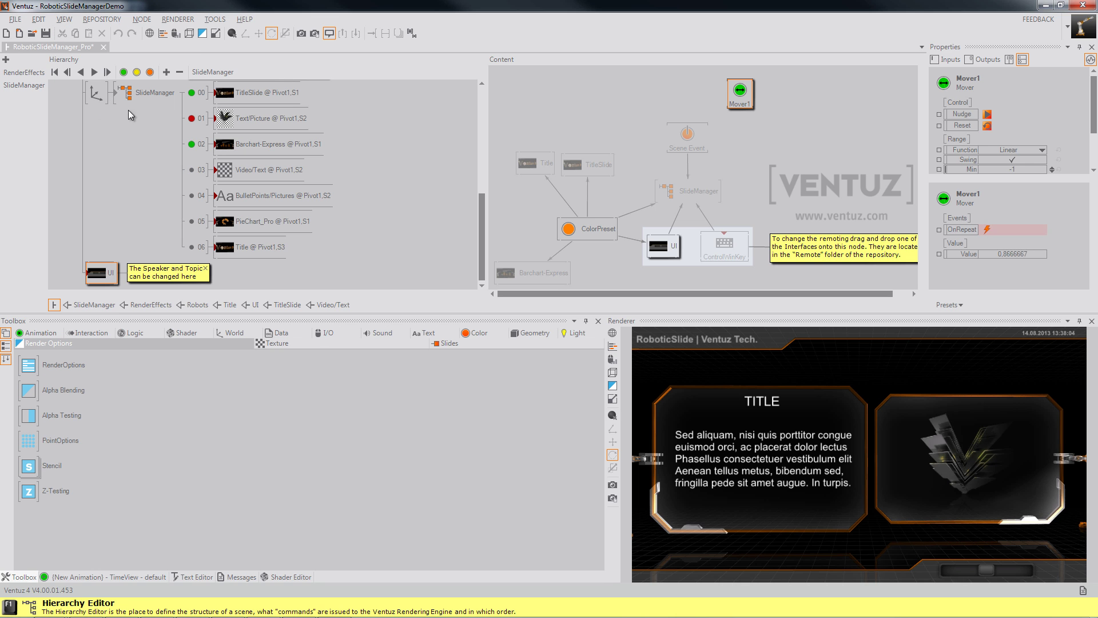
# - Float the Renderer and Toolbox panels, then reset the window layout to its default
pyautogui.doubleClick(687, 320)
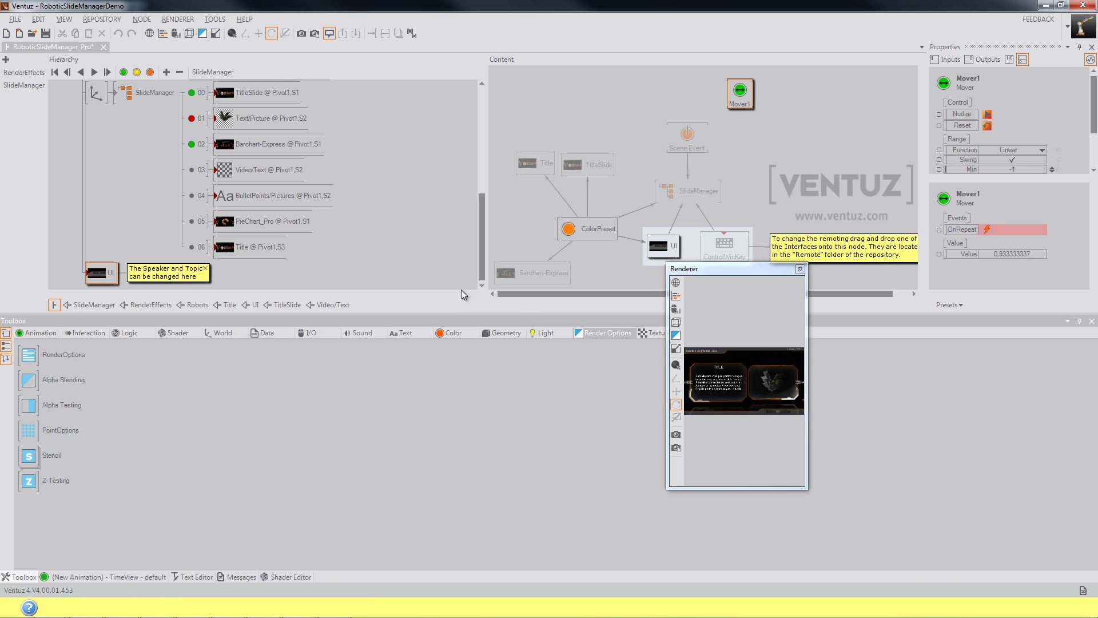
pyautogui.doubleClick(461, 320)
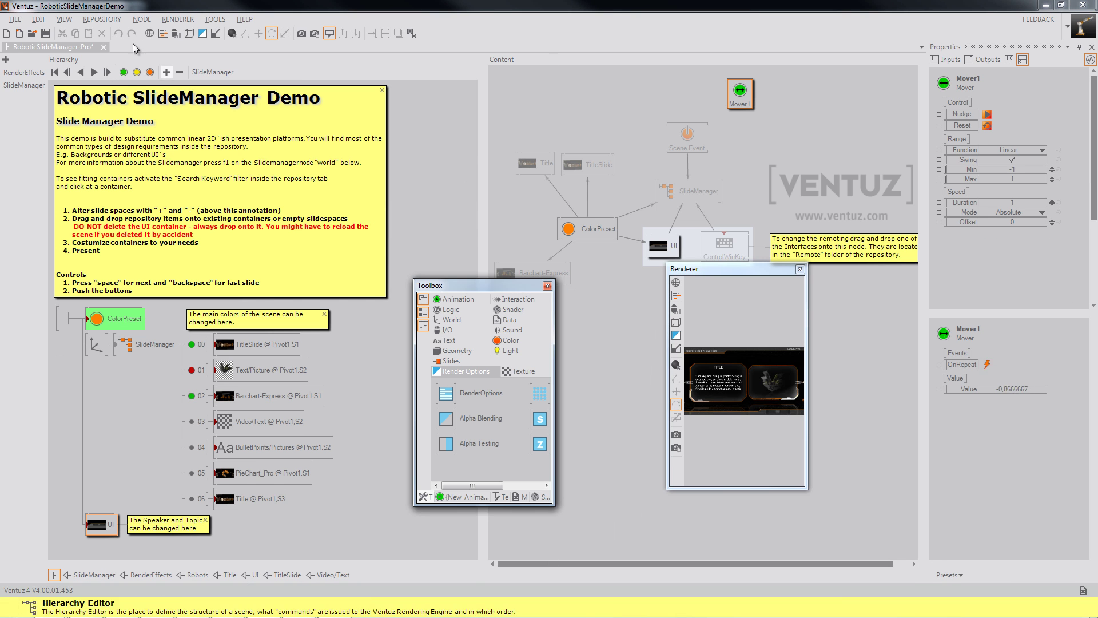
pyautogui.click(65, 19)
pyautogui.moveTo(117, 213)
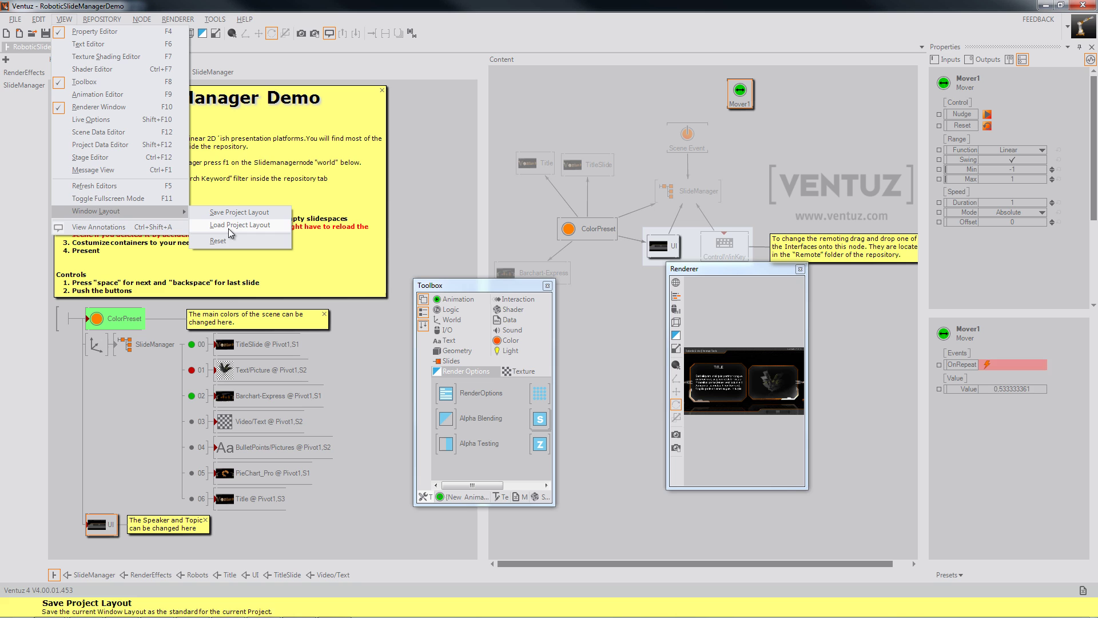
pyautogui.click(220, 240)
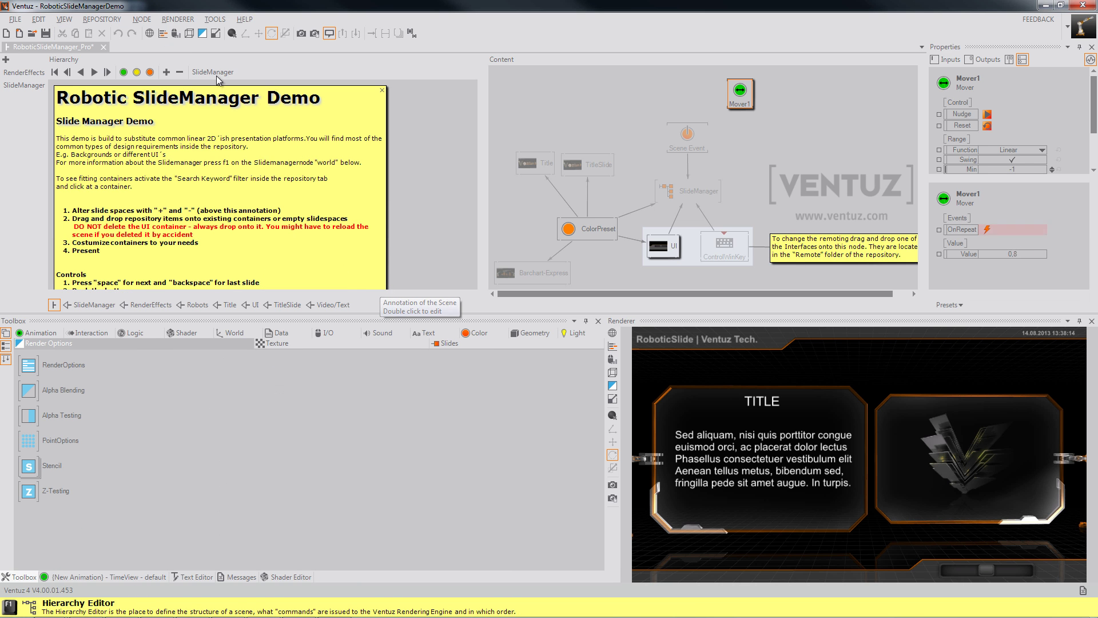
# - Look over the NODE menu commands, then move across to the RENDERER and TOOLS menus
pyautogui.click(142, 21)
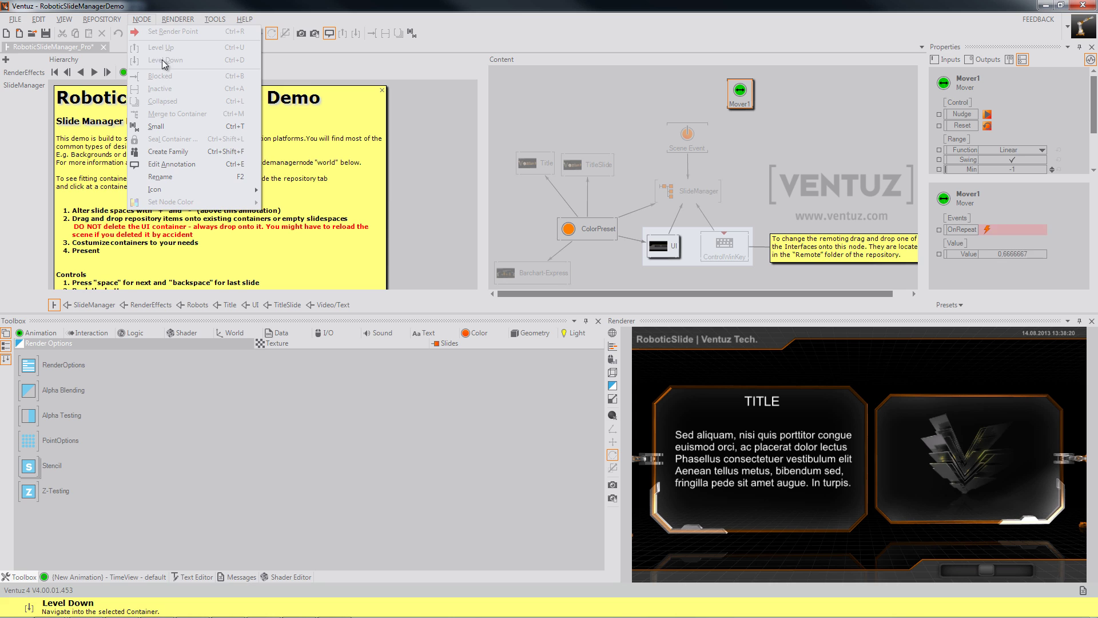
pyautogui.moveTo(177, 19)
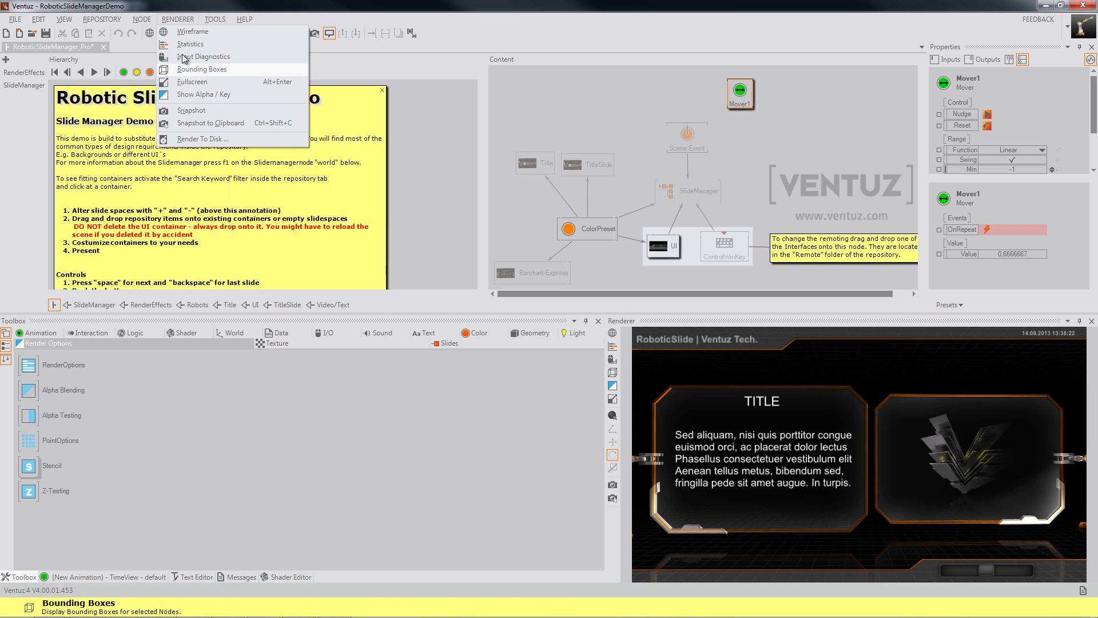
# - Open Scene Statistics and follow World > Output > SlideManager > RenderEffects > Content into the hierarchy
pyautogui.moveTo(215, 21)
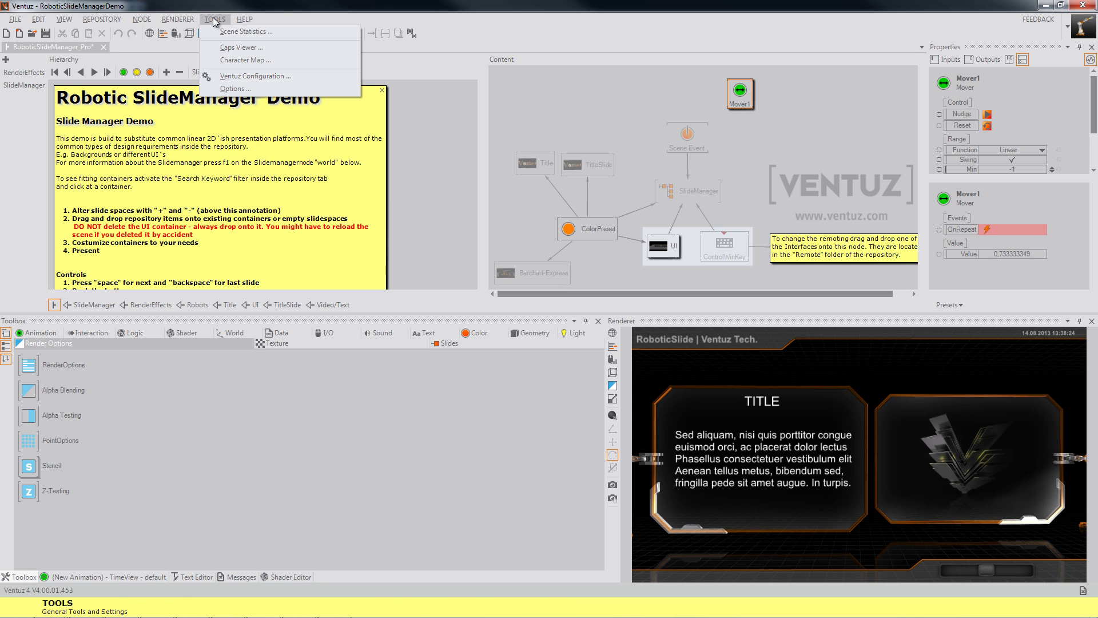
pyautogui.click(243, 32)
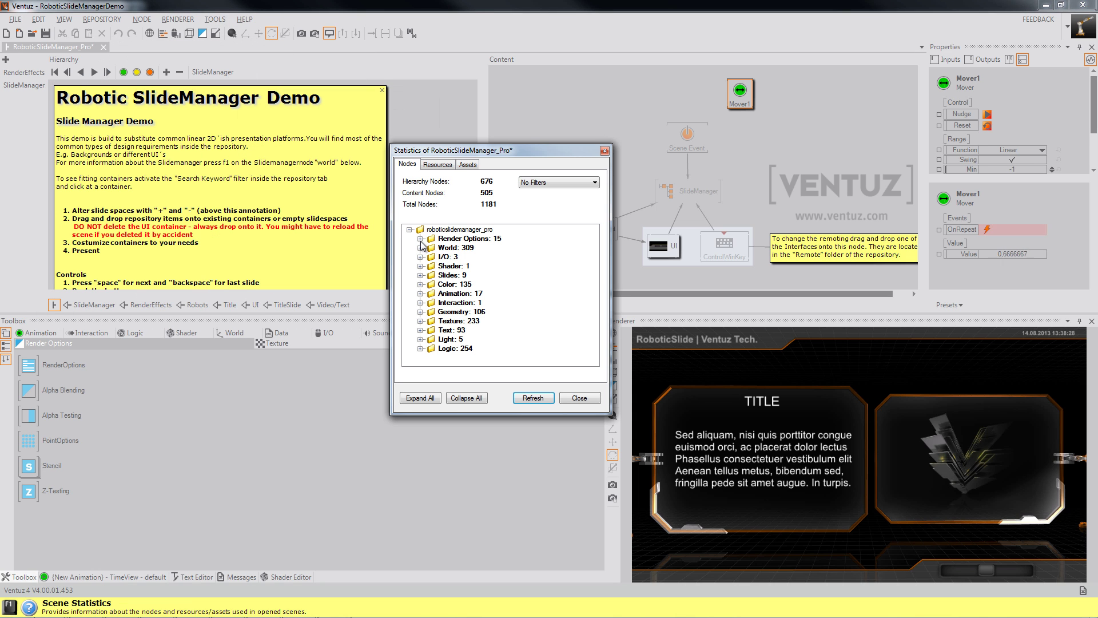
pyautogui.click(421, 248)
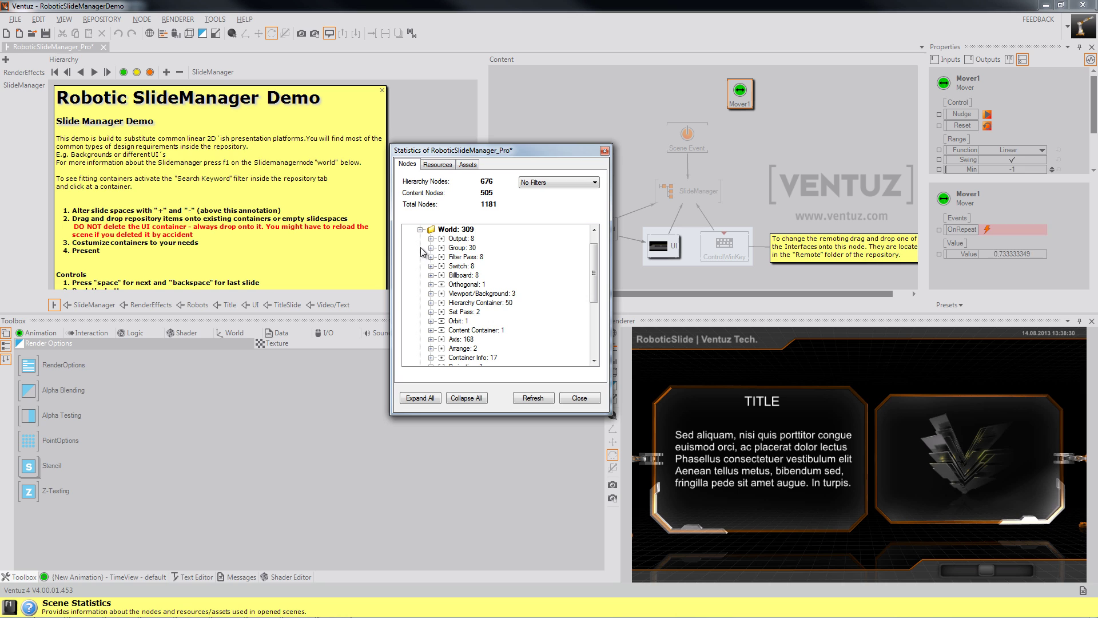
pyautogui.click(431, 238)
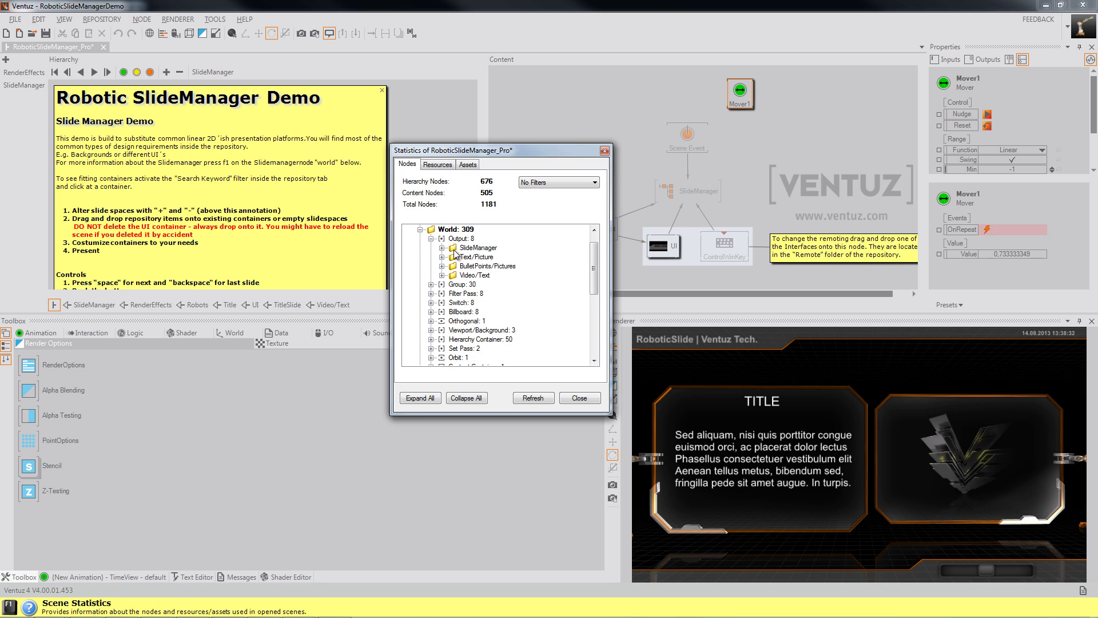
pyautogui.click(442, 247)
pyautogui.click(452, 256)
pyautogui.click(482, 266)
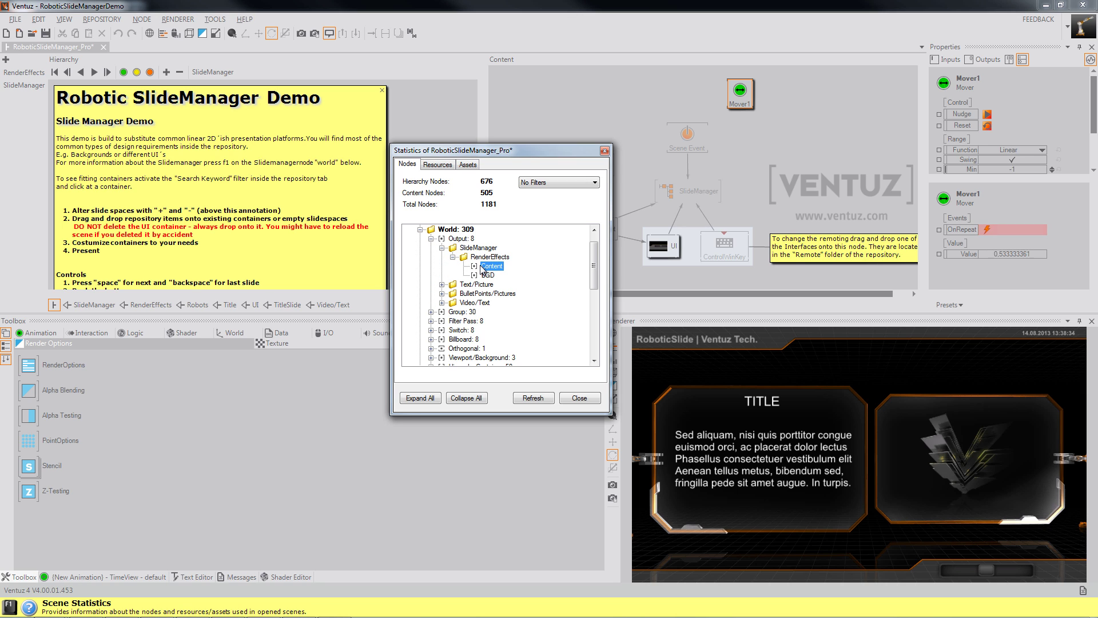
pyautogui.doubleClick(482, 266)
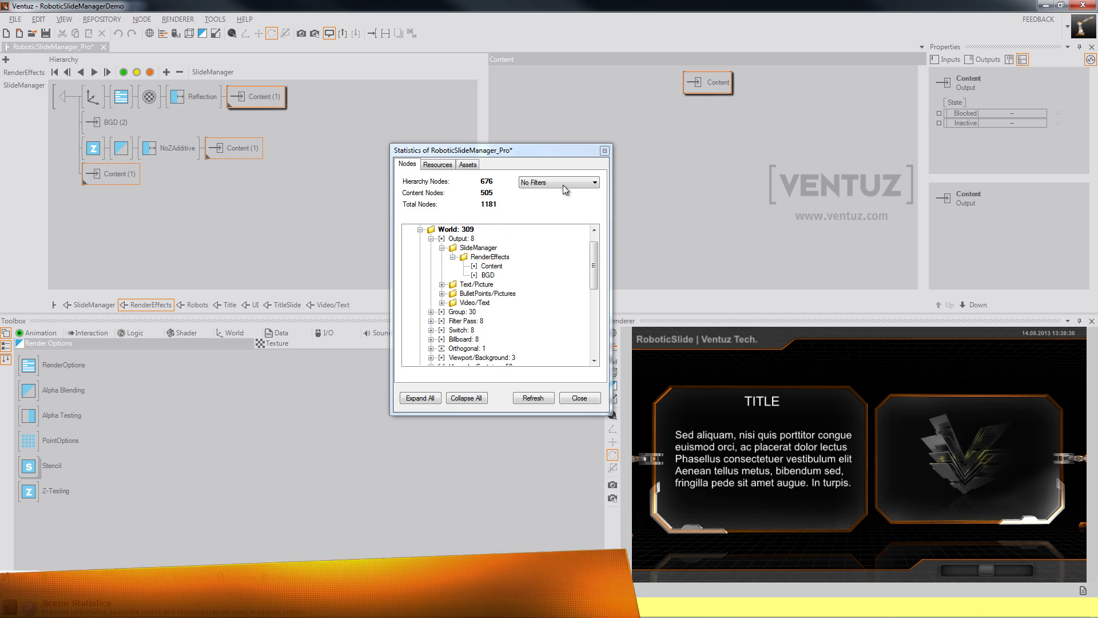
# - Close the Scene Statistics window, leaving the Reflection, BGD and Content nodes visible
pyautogui.click(604, 150)
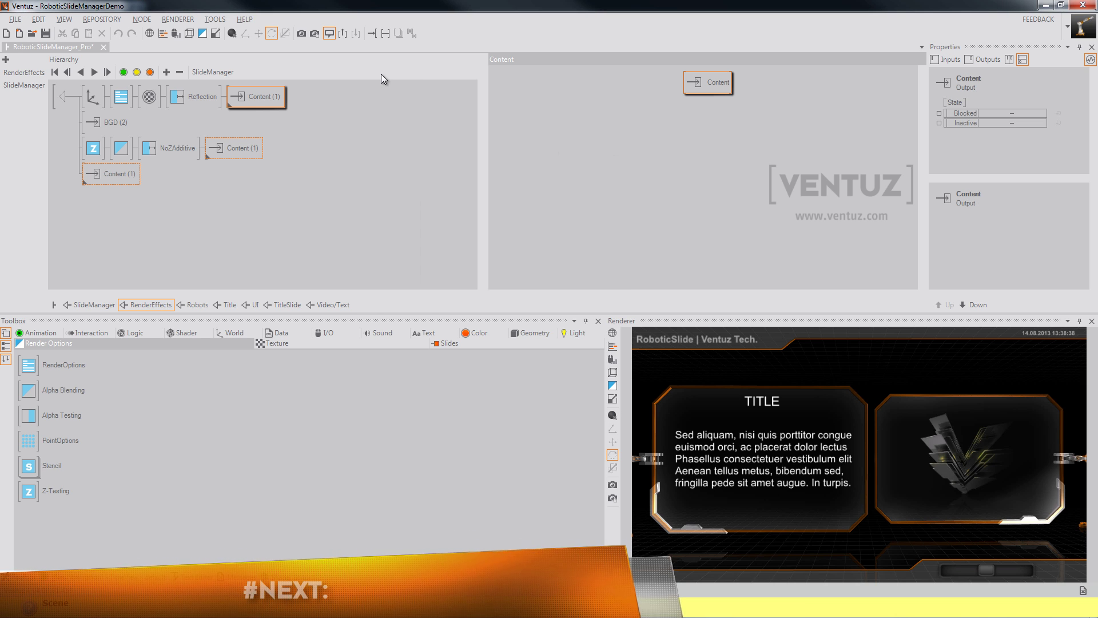